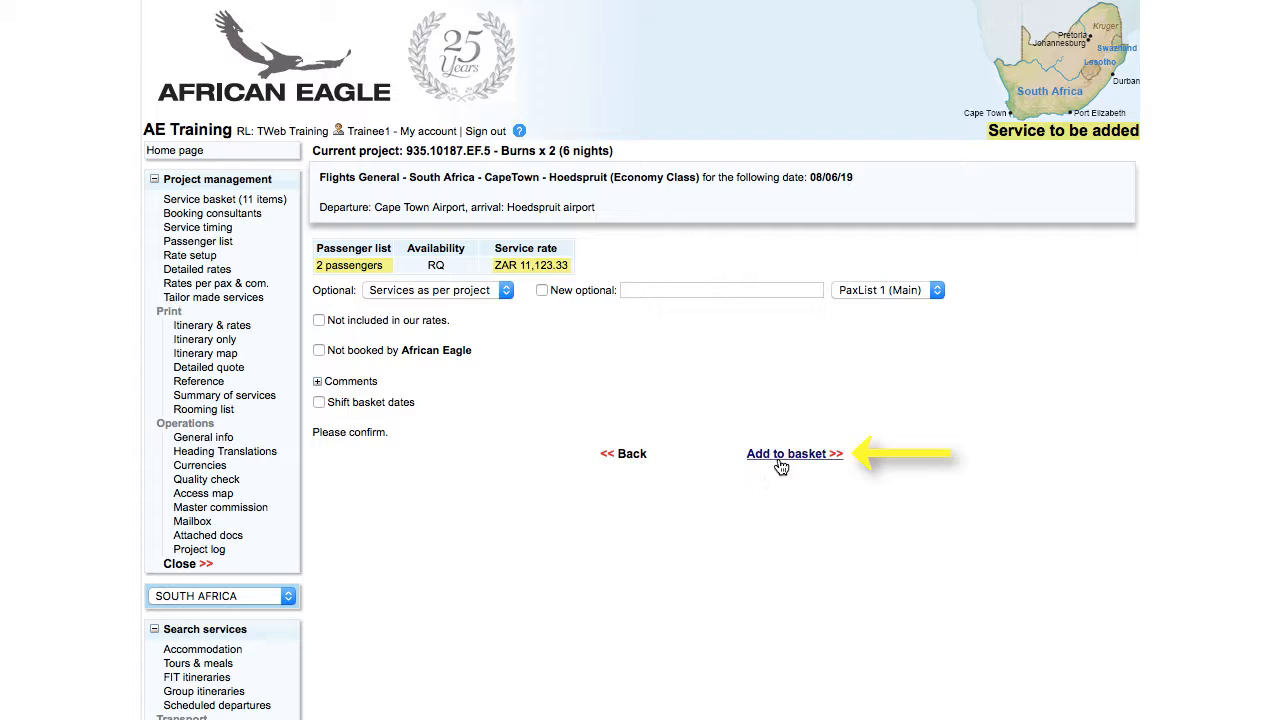
# Add the Cape Town–Hoedspruit economy flight for 08/06/19 to the basket, and save its cost rates with a recalculated sale
pyautogui.click(778, 458)
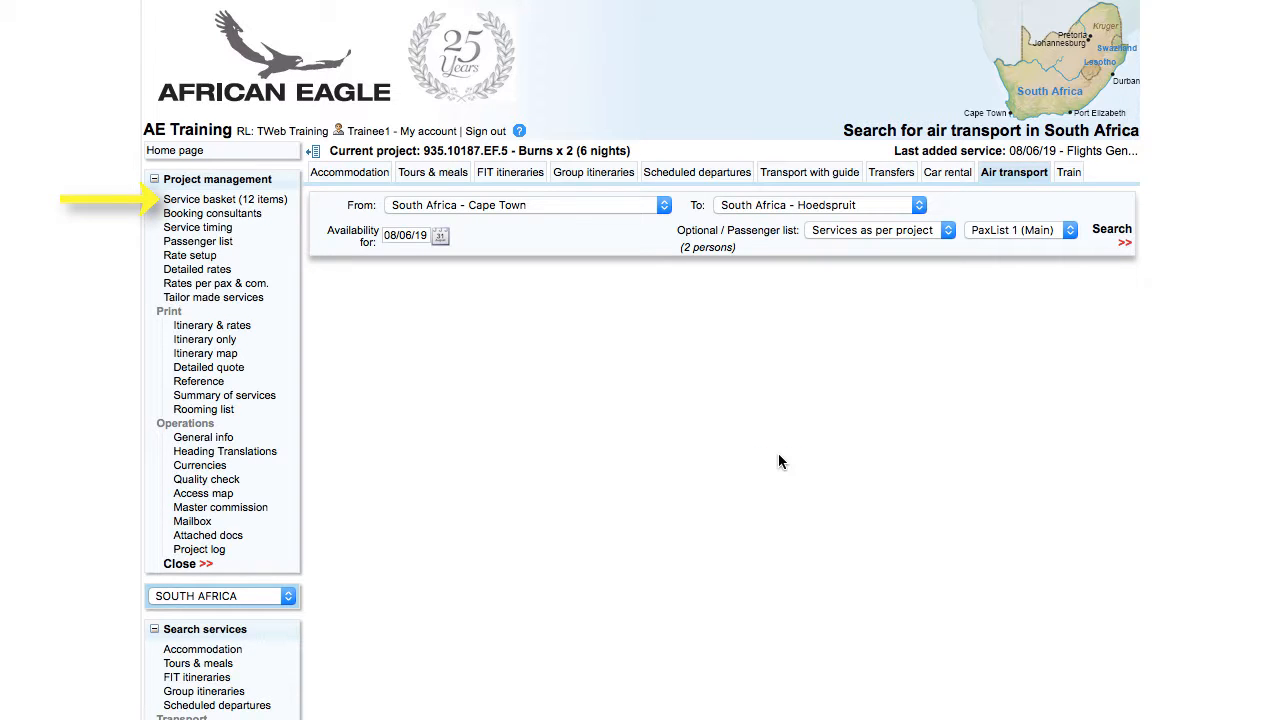
pyautogui.click(225, 199)
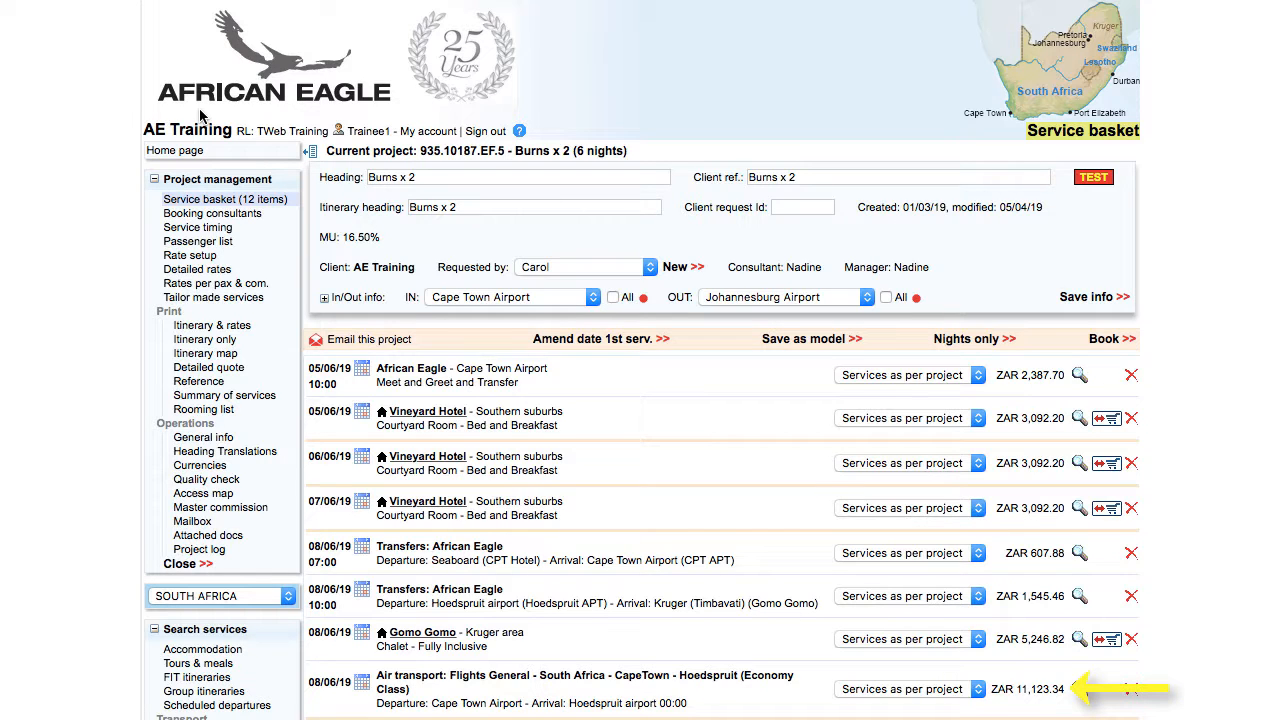
pyautogui.click(1040, 690)
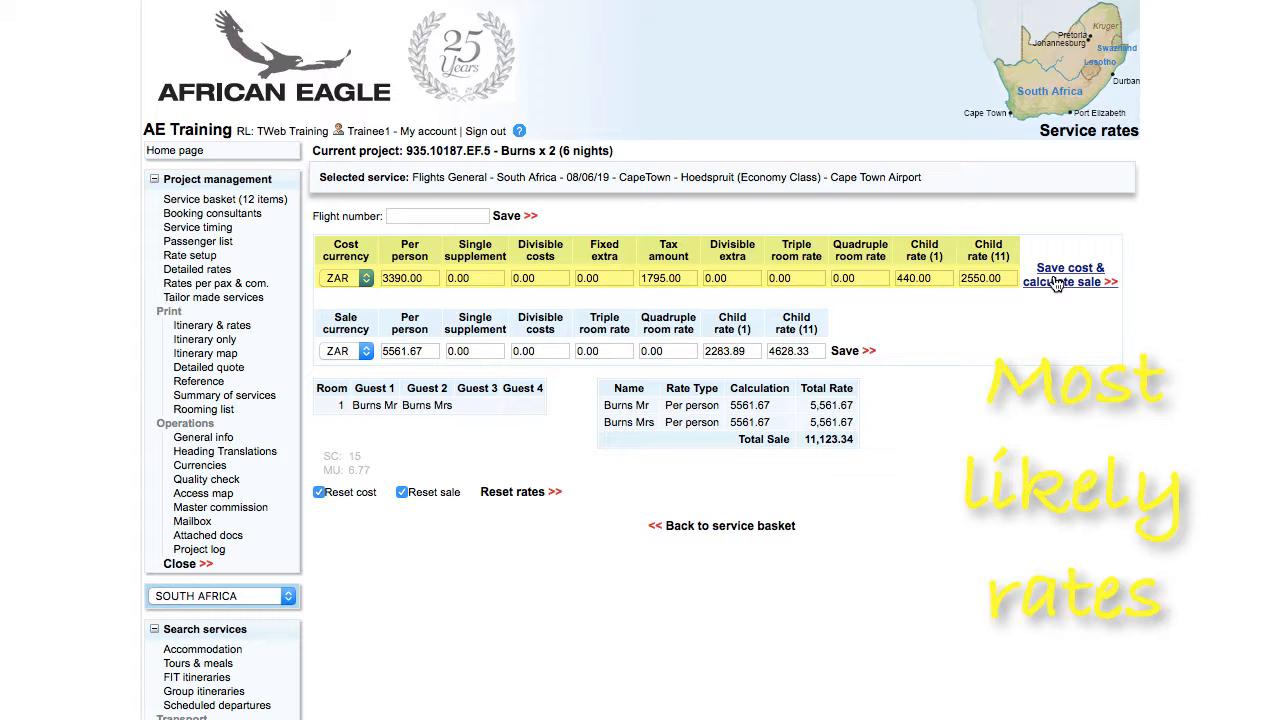
pyautogui.click(1057, 283)
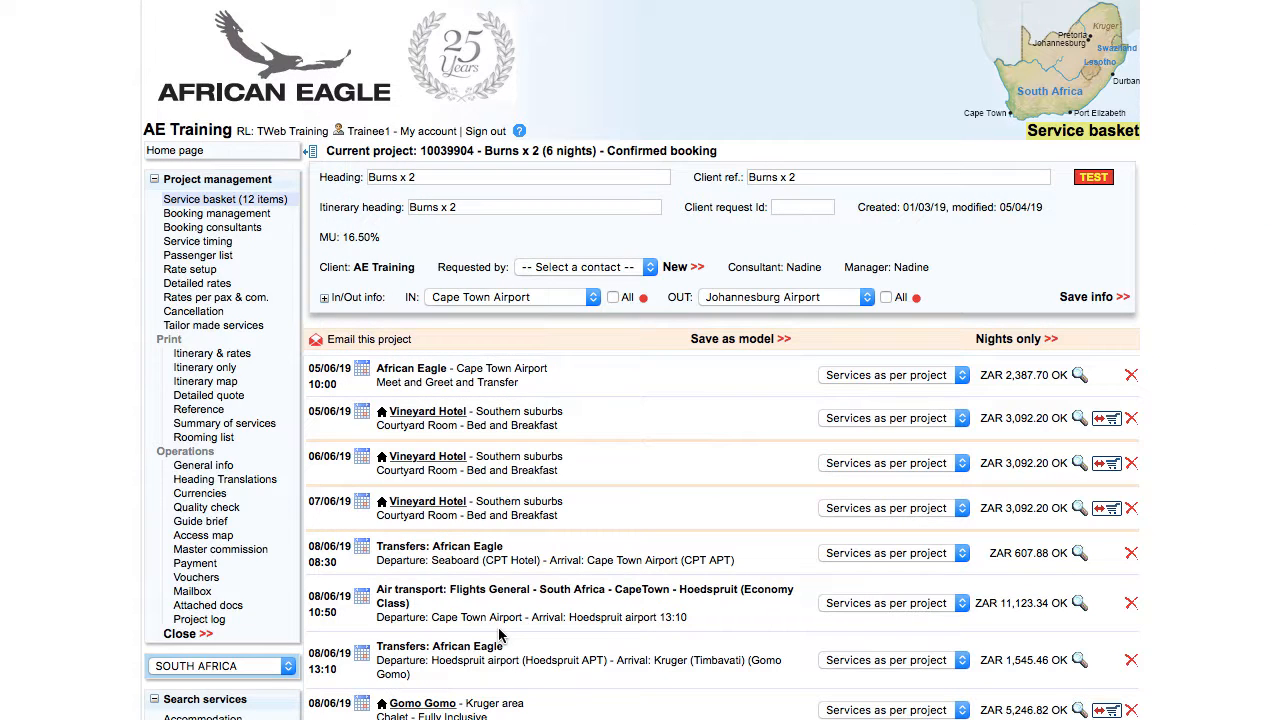
# Set the booked Cape Town–Hoedspruit flight's cost to 3646 per person with a tax amount of 498.36, and recalculate the sale rate
pyautogui.click(1018, 604)
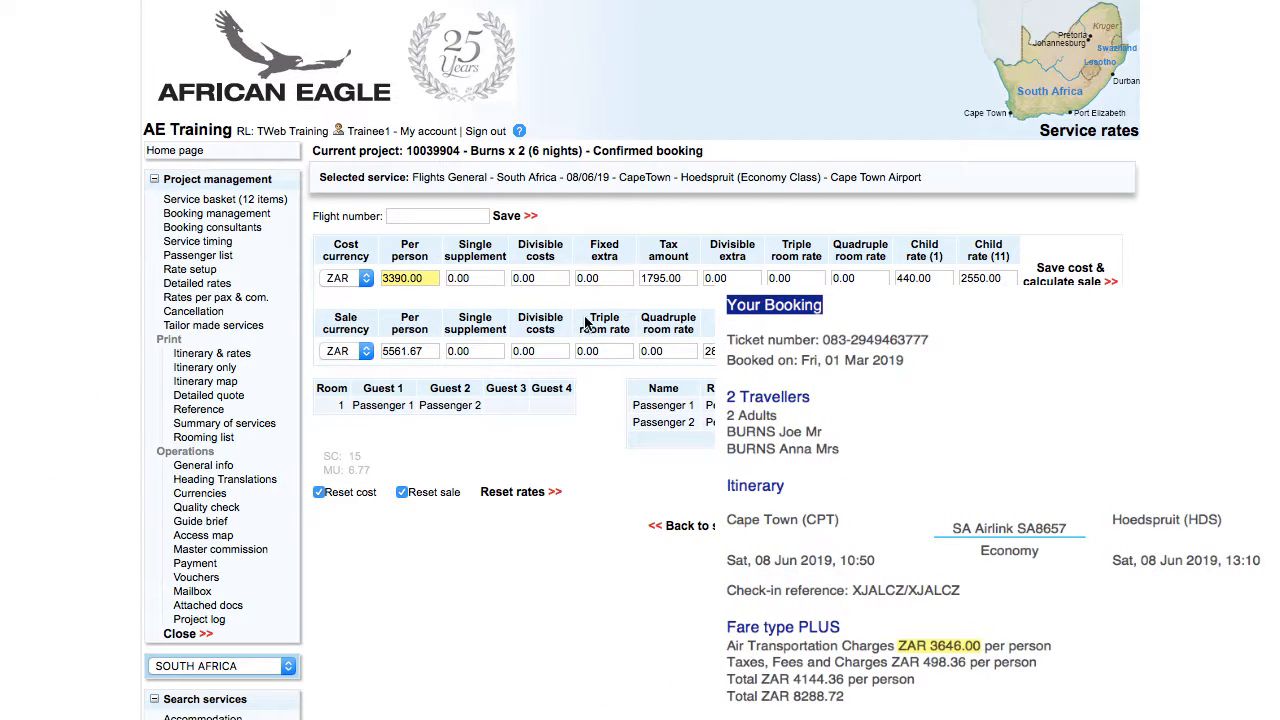
pyautogui.moveTo(426, 279); pyautogui.dragTo(315, 256)
pyautogui.write('3646')
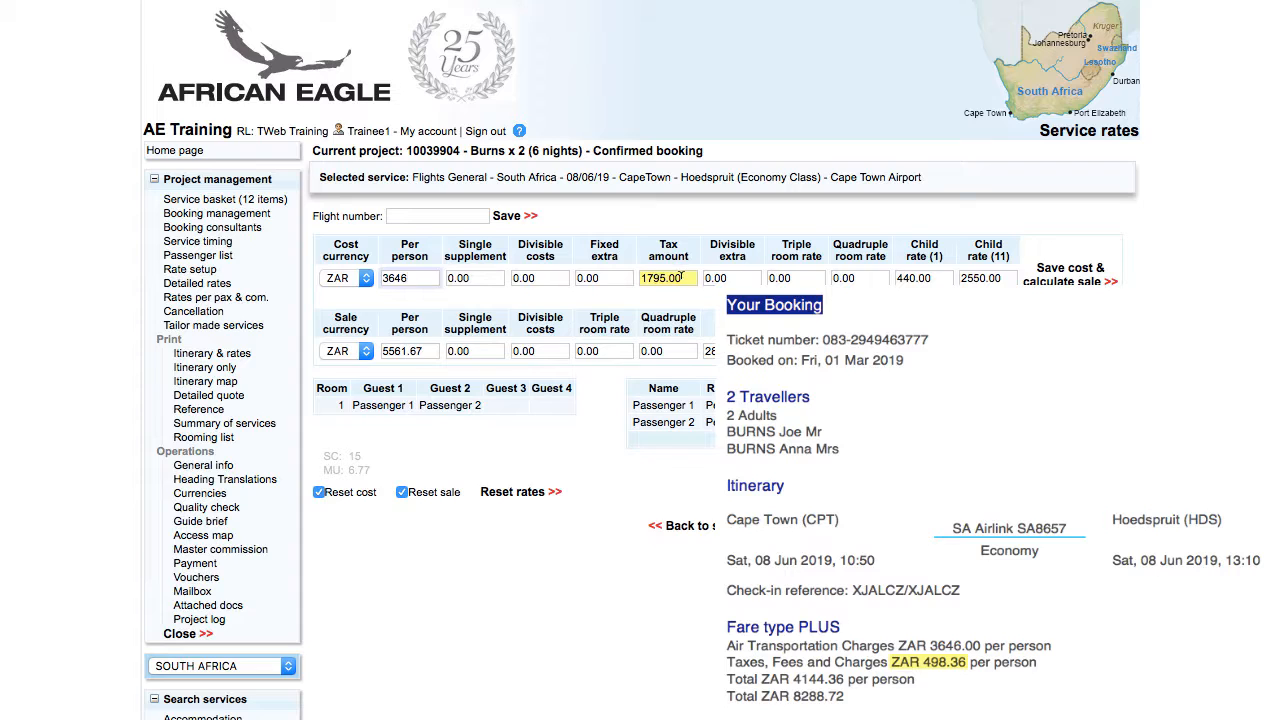
pyautogui.moveTo(682, 278); pyautogui.dragTo(632, 277)
pyautogui.write('498.36')
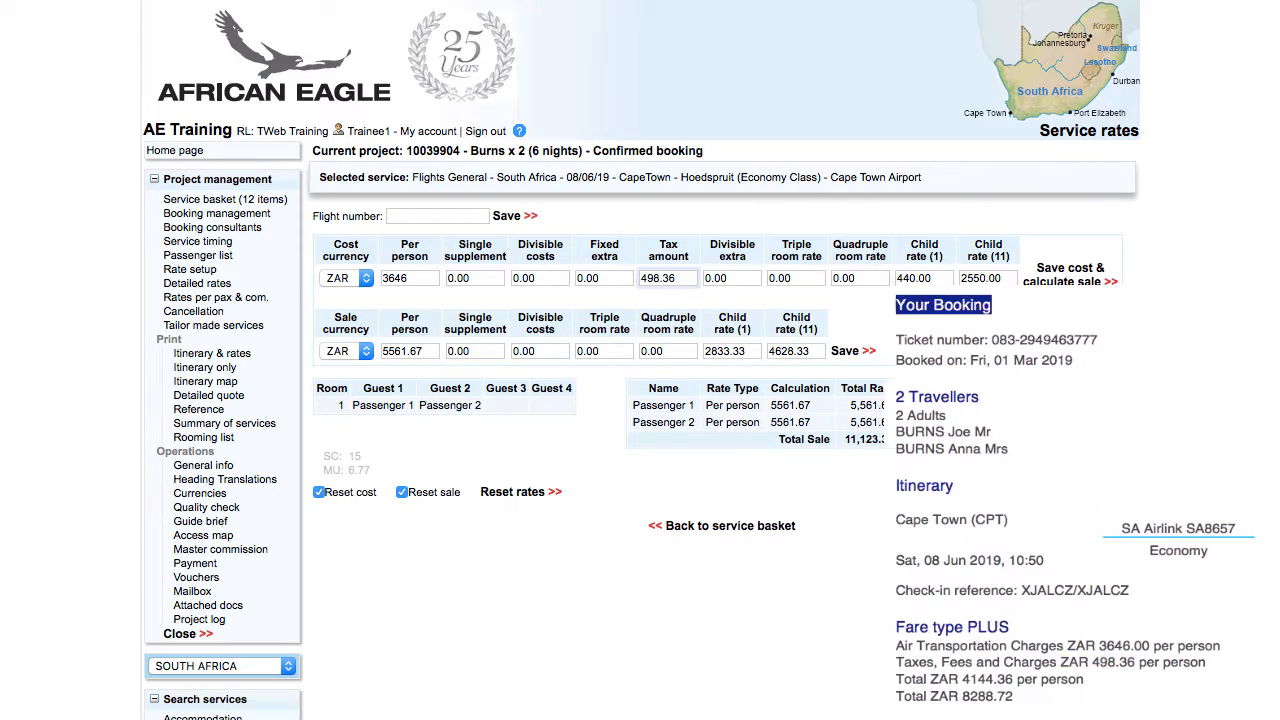
pyautogui.click(1080, 280)
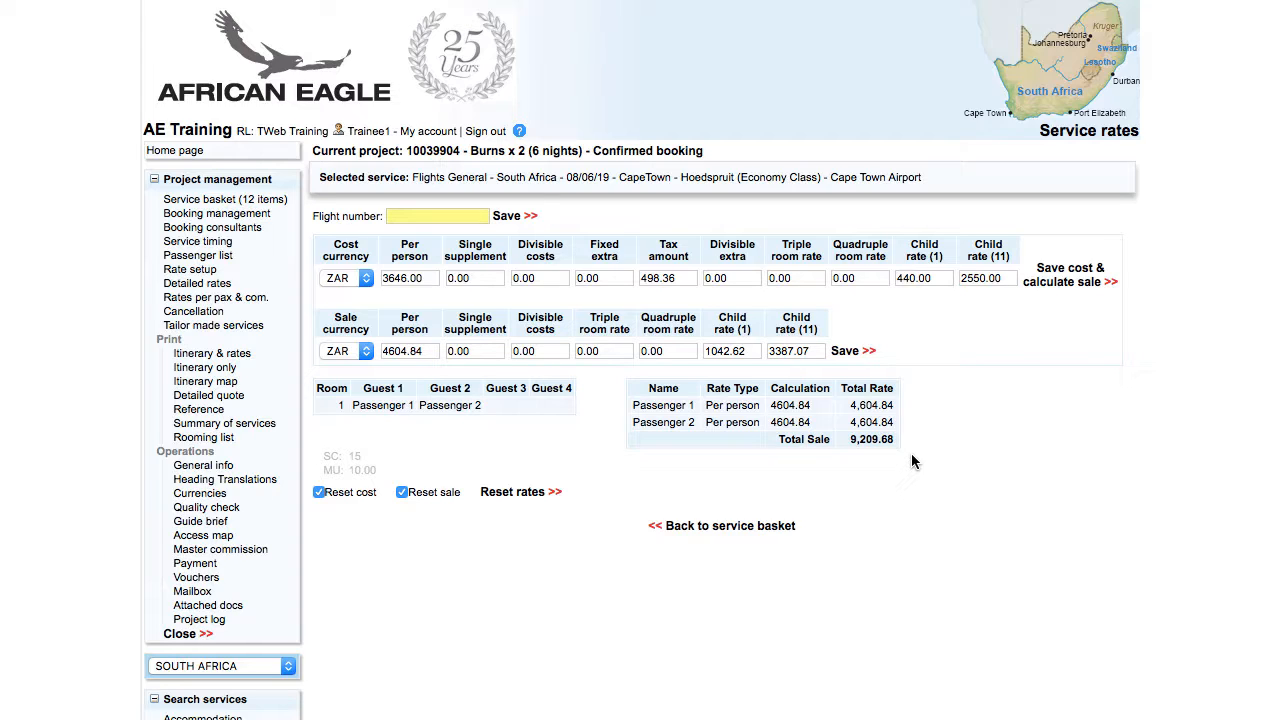
# Save flight number SA8657 for the Cape Town–Hoedspruit flight and return to the service basket
pyautogui.write('SA8657')
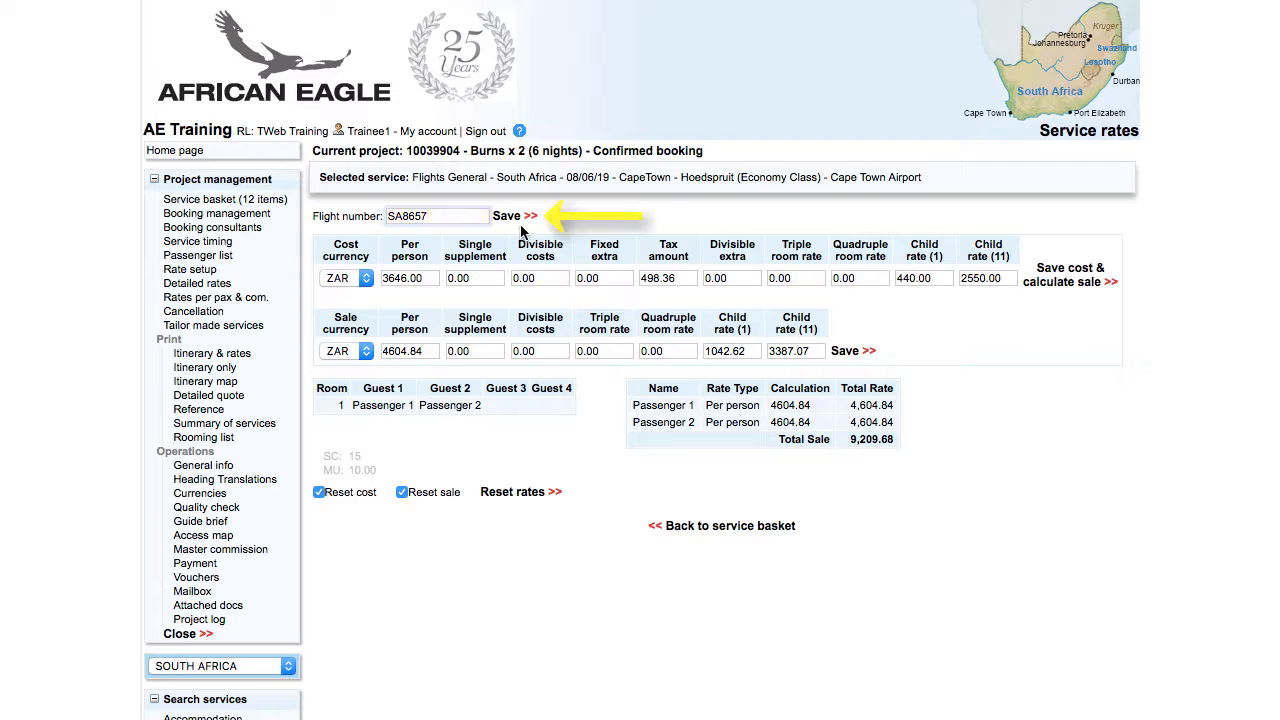
pyautogui.click(507, 220)
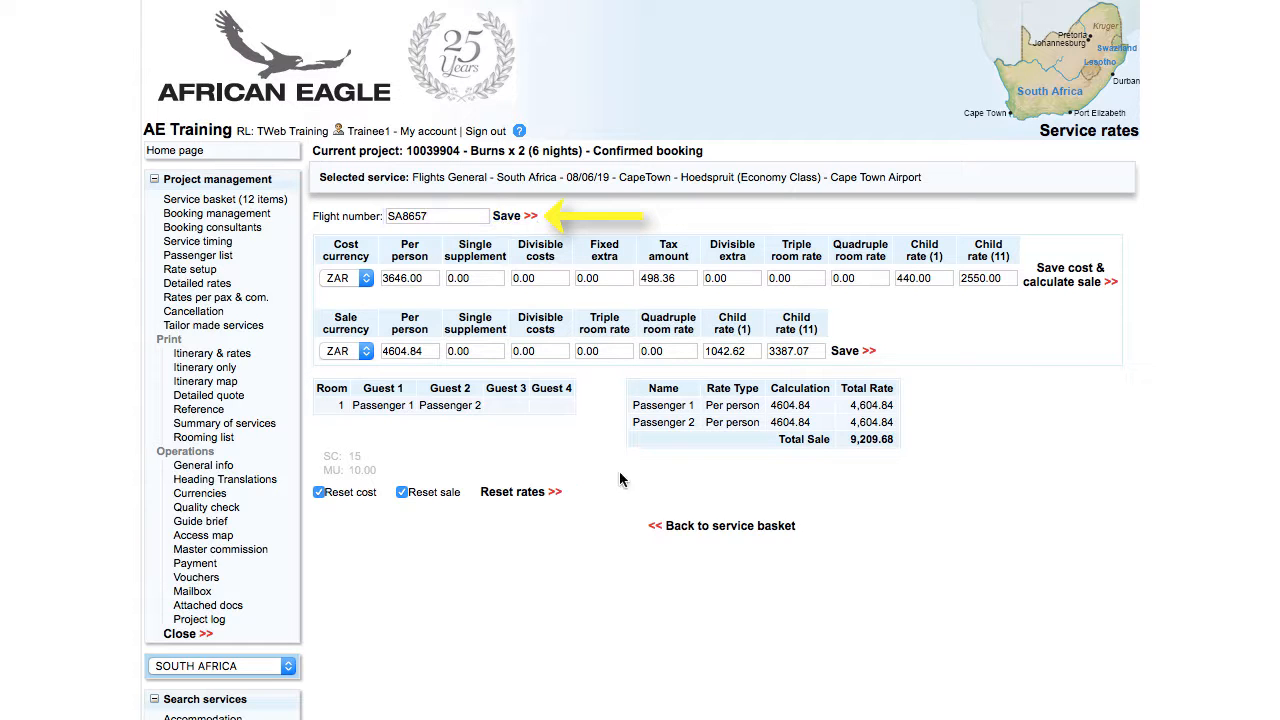
pyautogui.click(702, 533)
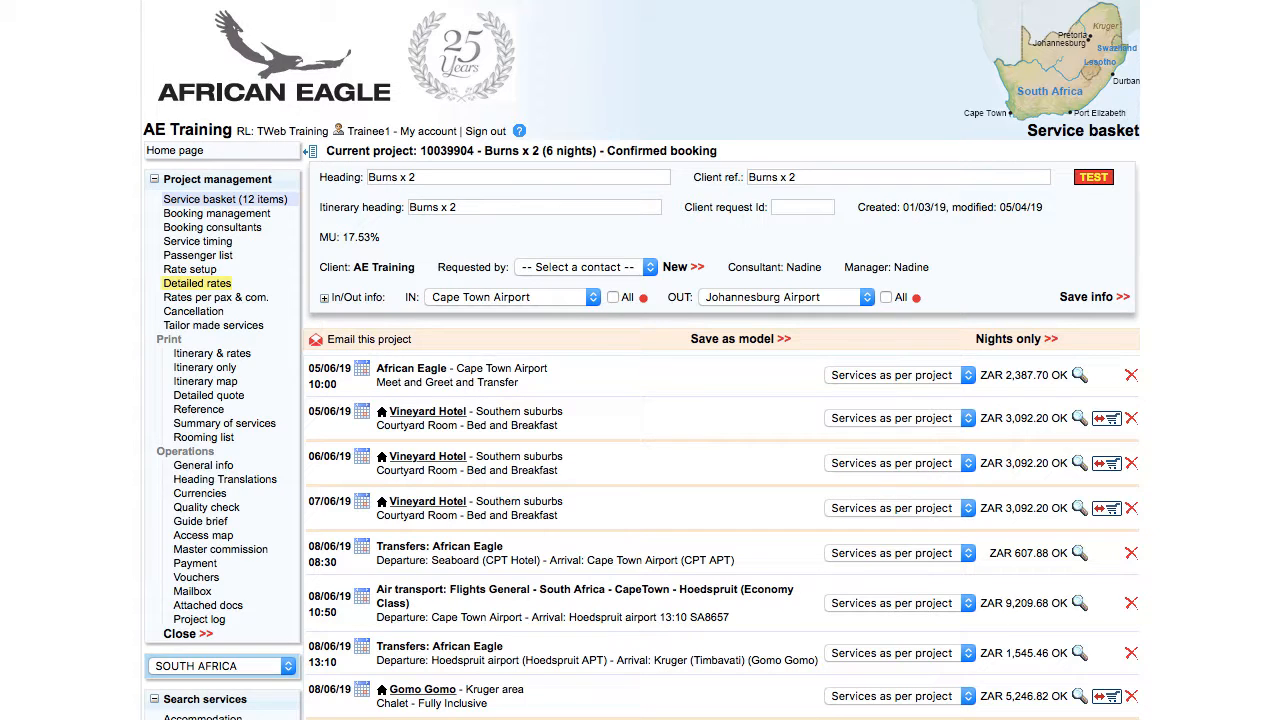
# In the detailed cost rates, set the Hoedspruit–Johannesburg flight to 2381 per person and 444.61 tax, save, and return to the service basket
pyautogui.scroll(-2, 630, 685)
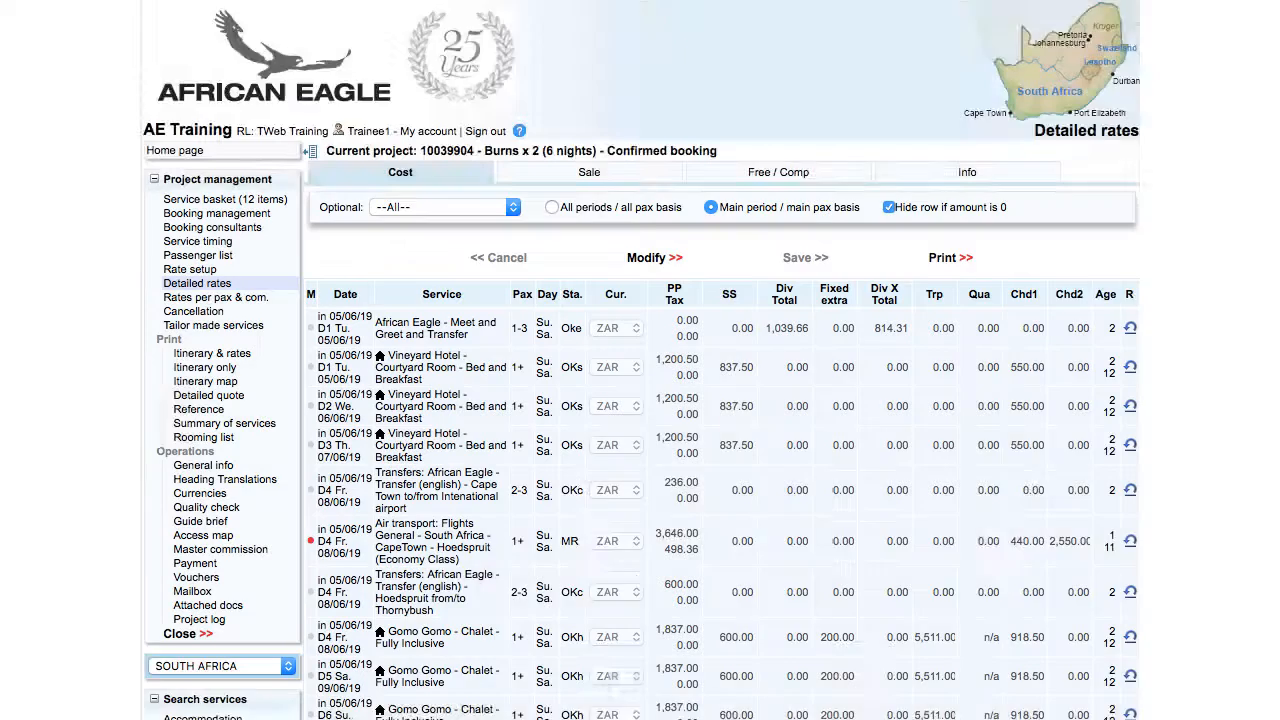
pyautogui.scroll(-3, 720, 400)
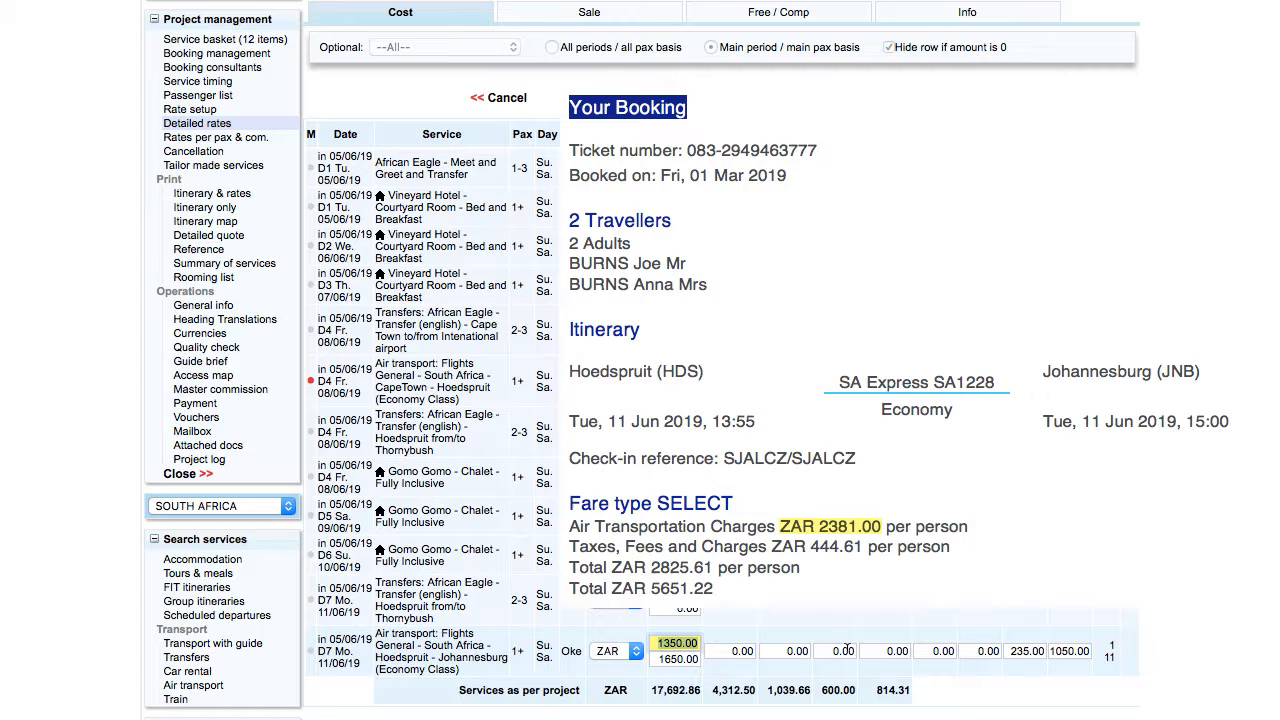
pyautogui.write('2381')
pyautogui.press('Tab')
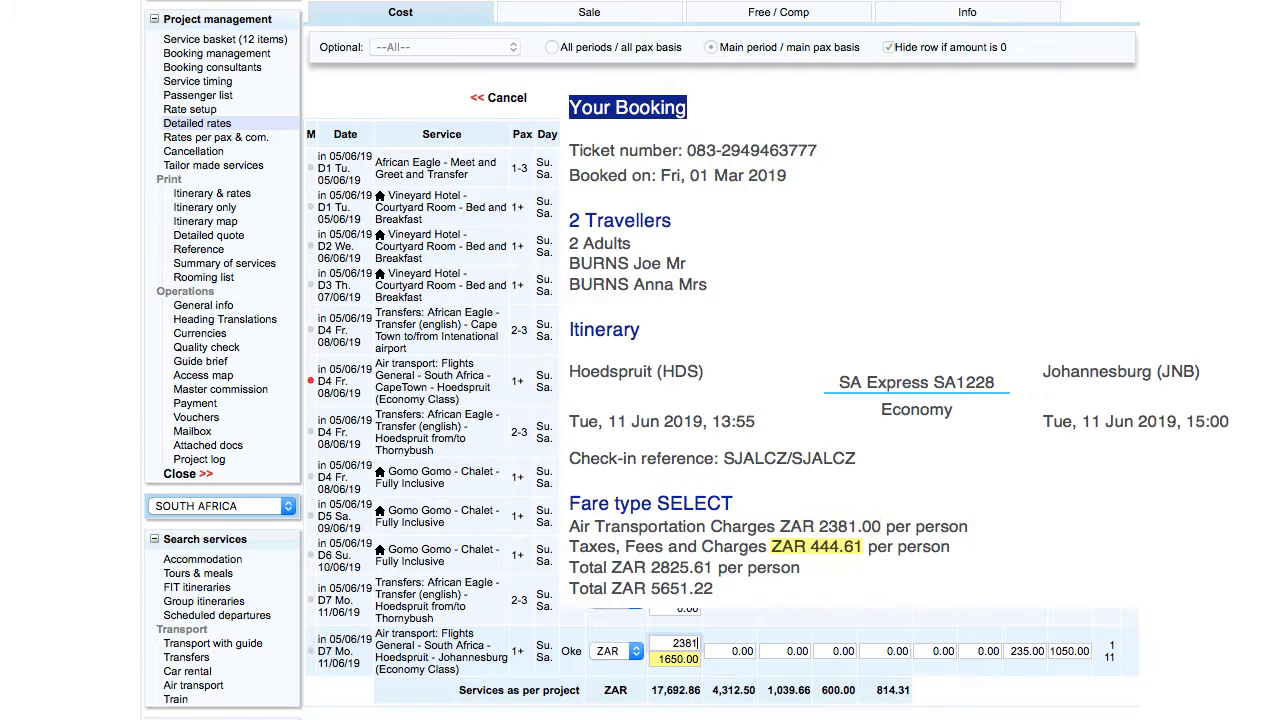
pyautogui.write('444.61')
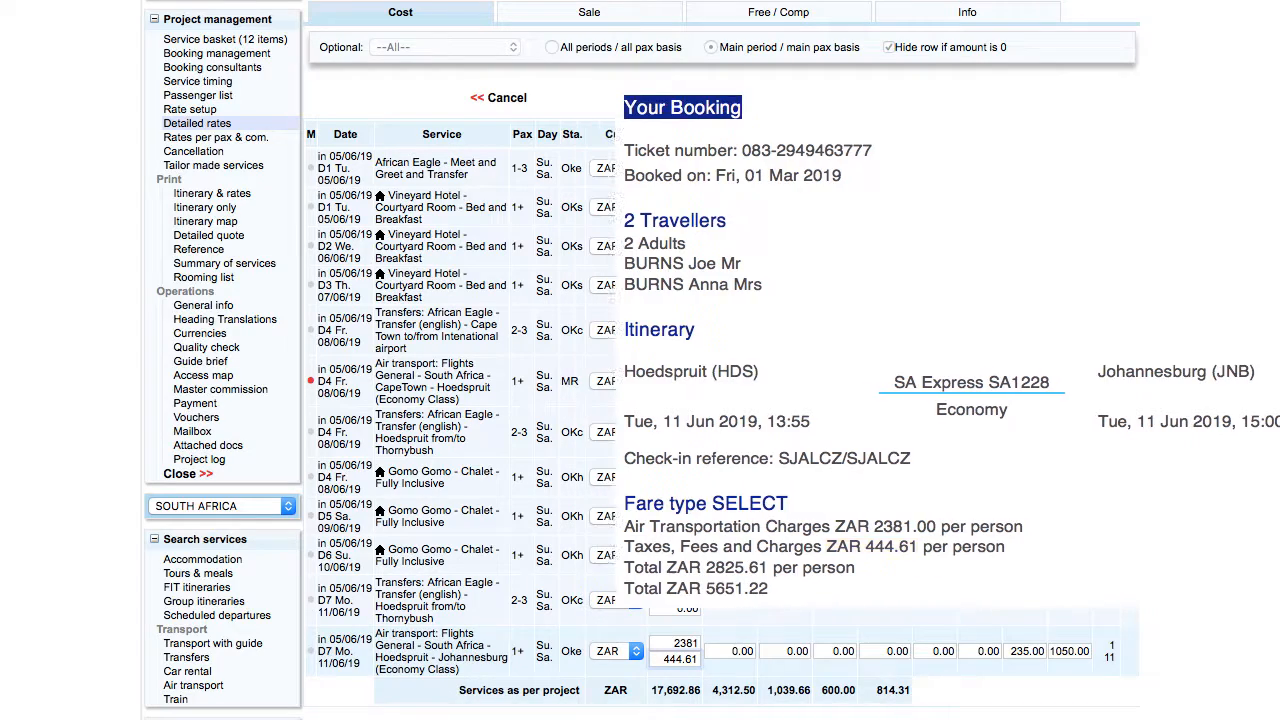
pyautogui.click(805, 98)
pyautogui.click(805, 98)
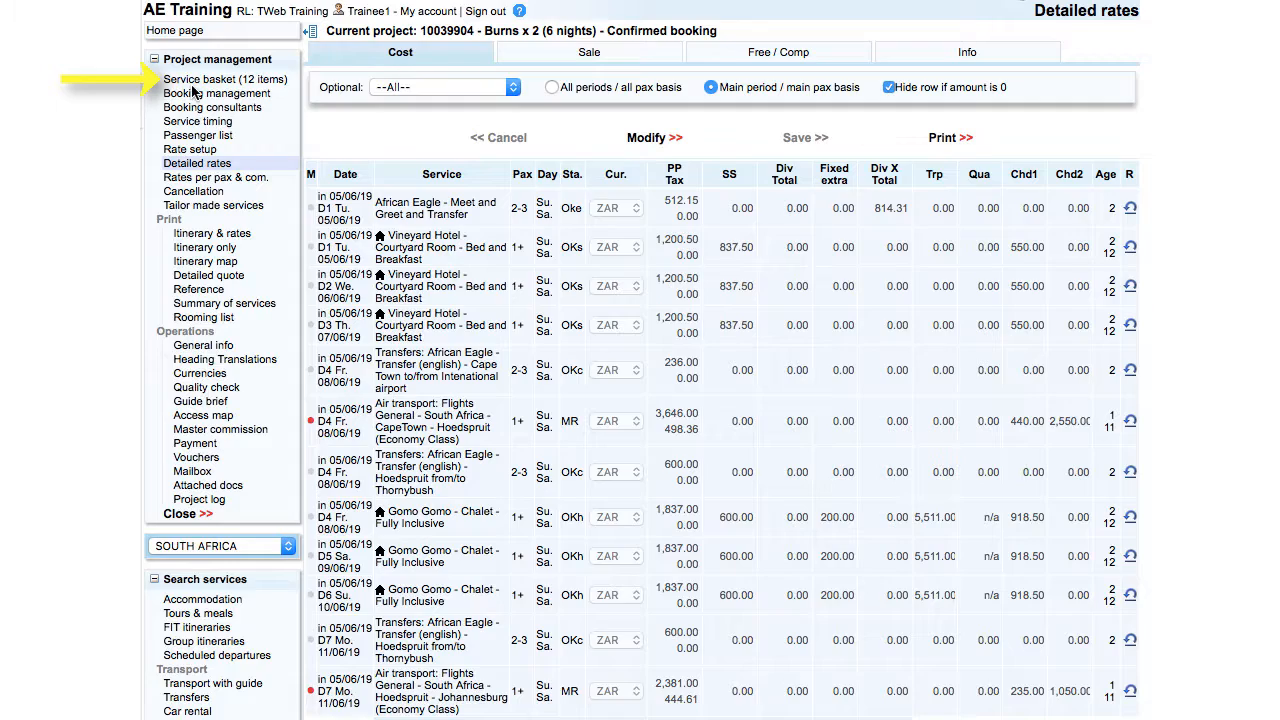
pyautogui.click(208, 81)
pyautogui.scroll(-4, 245, 66)
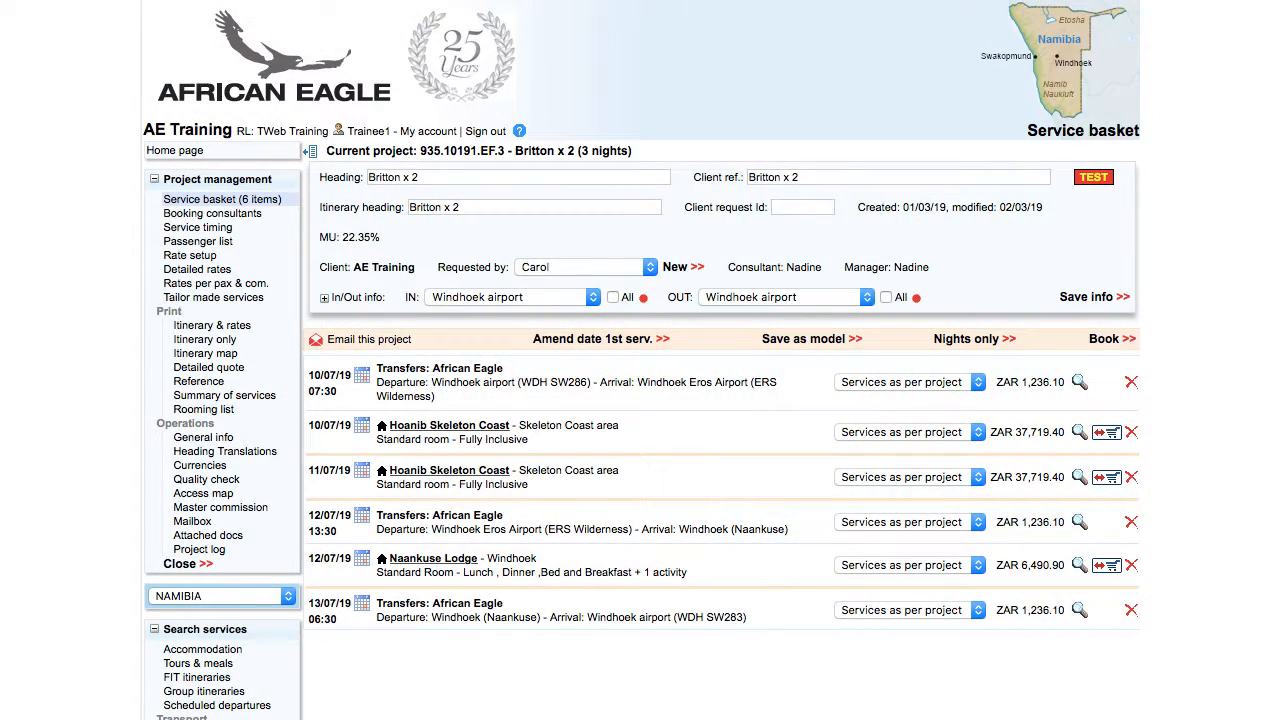
# Search for Namibian charter flights from Windhoek Eros Airport to Khumib River in the Skeleton Coast area for 10/07/19
pyautogui.scroll(-1, 640, 400)
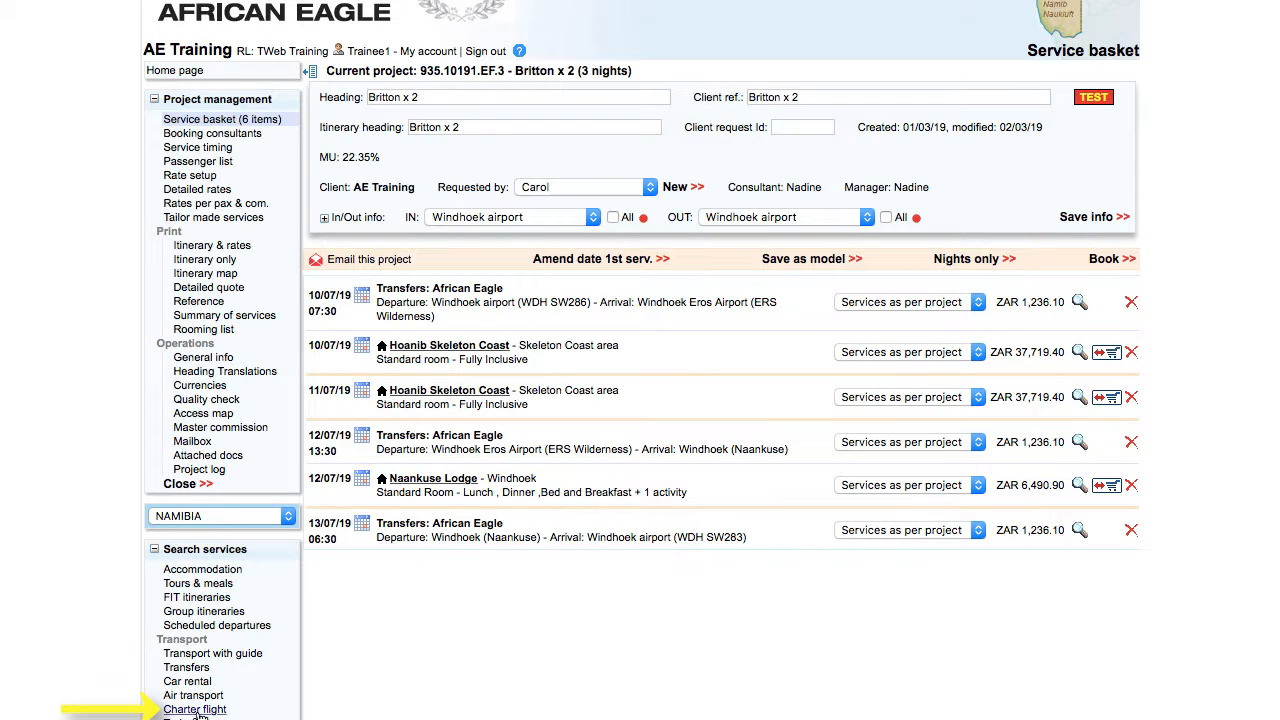
pyautogui.click(195, 709)
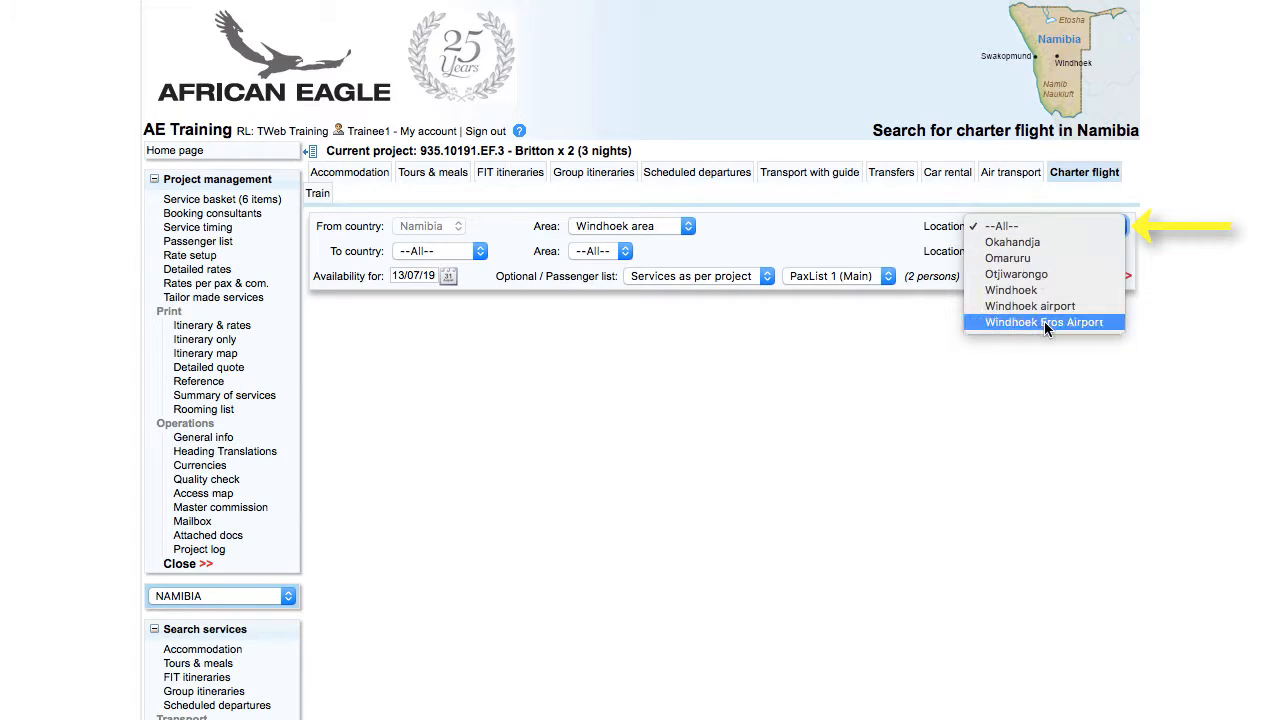
pyautogui.click(1044, 321)
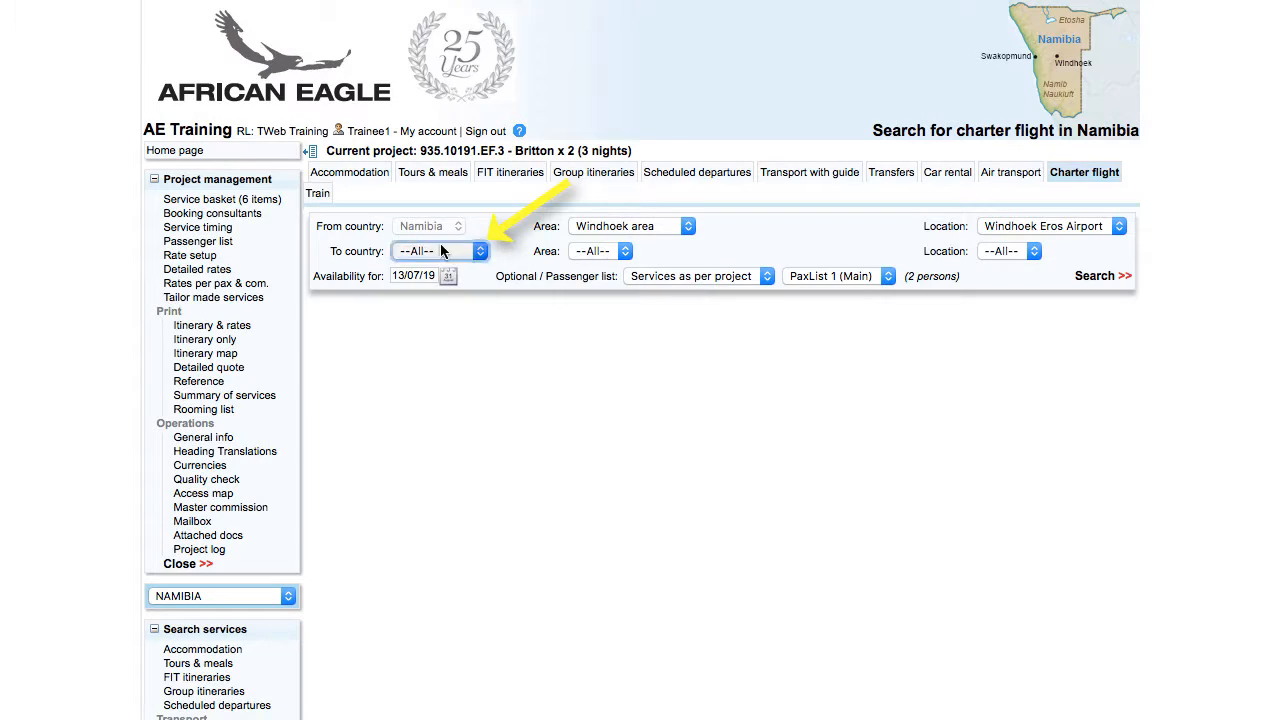
pyautogui.click(440, 246)
pyautogui.click(440, 302)
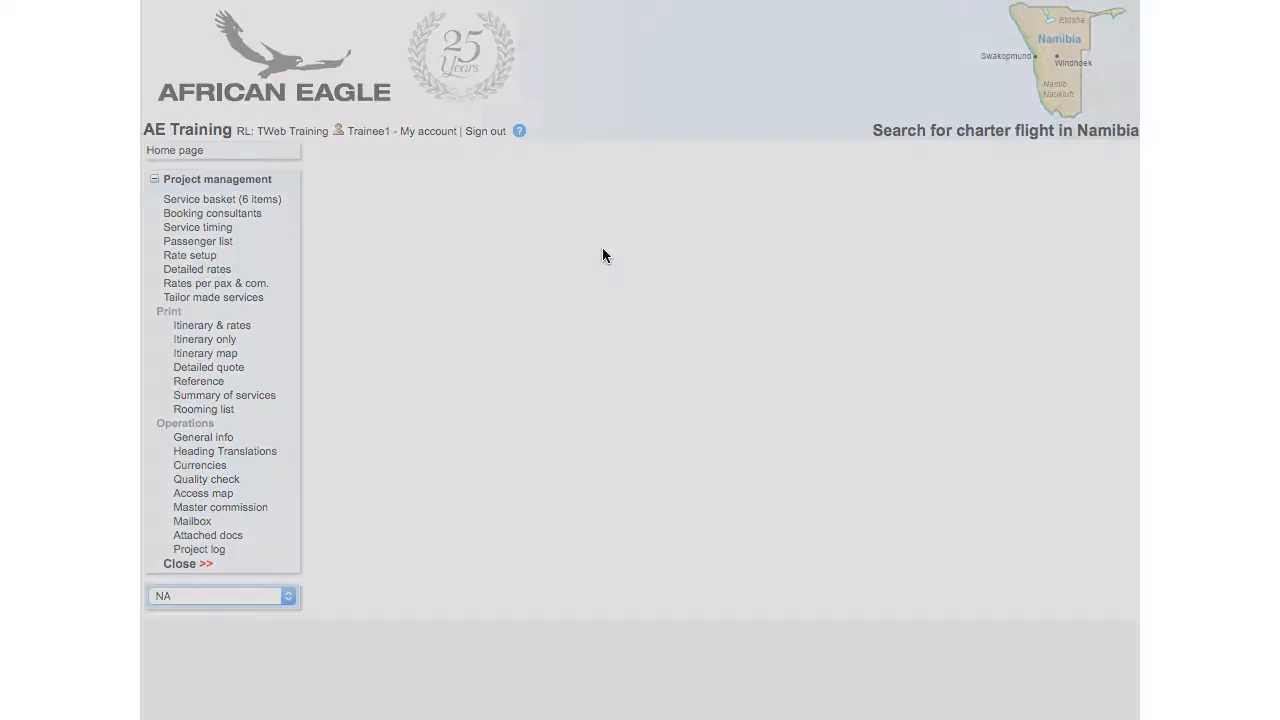
pyautogui.click(602, 255)
pyautogui.click(594, 367)
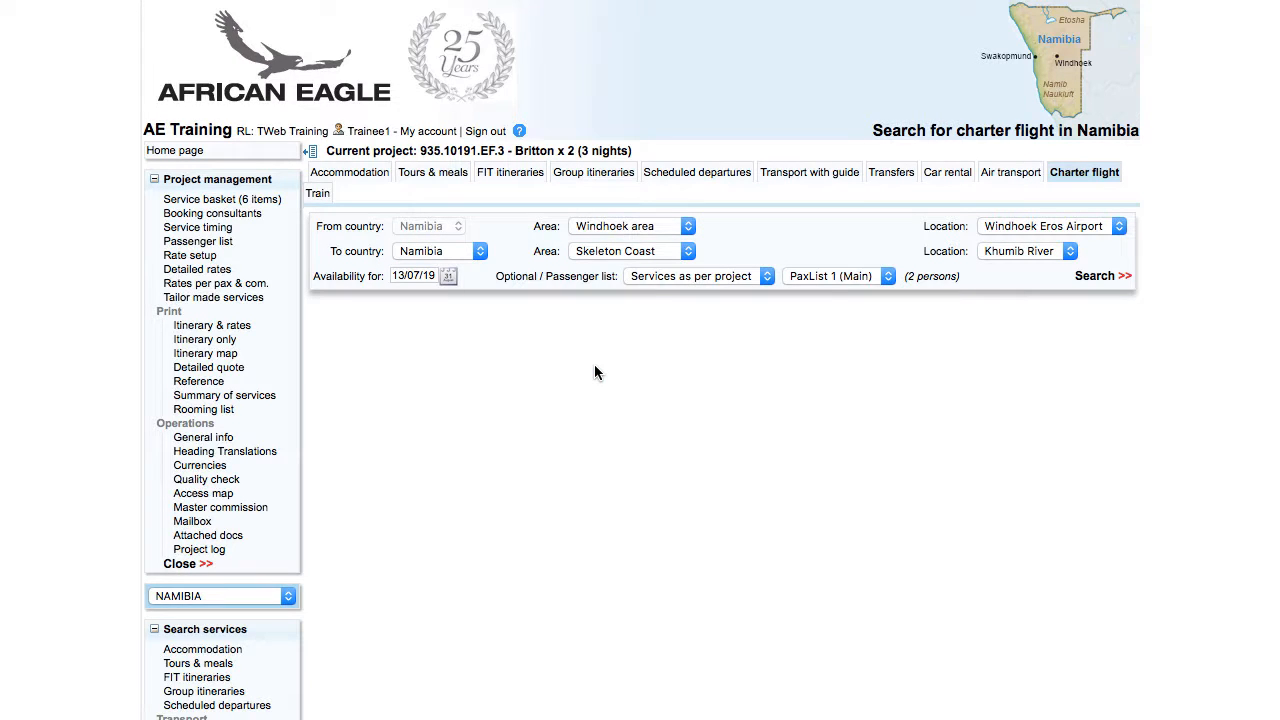
pyautogui.click(404, 275)
pyautogui.press('BackSpace')
pyautogui.write('0')
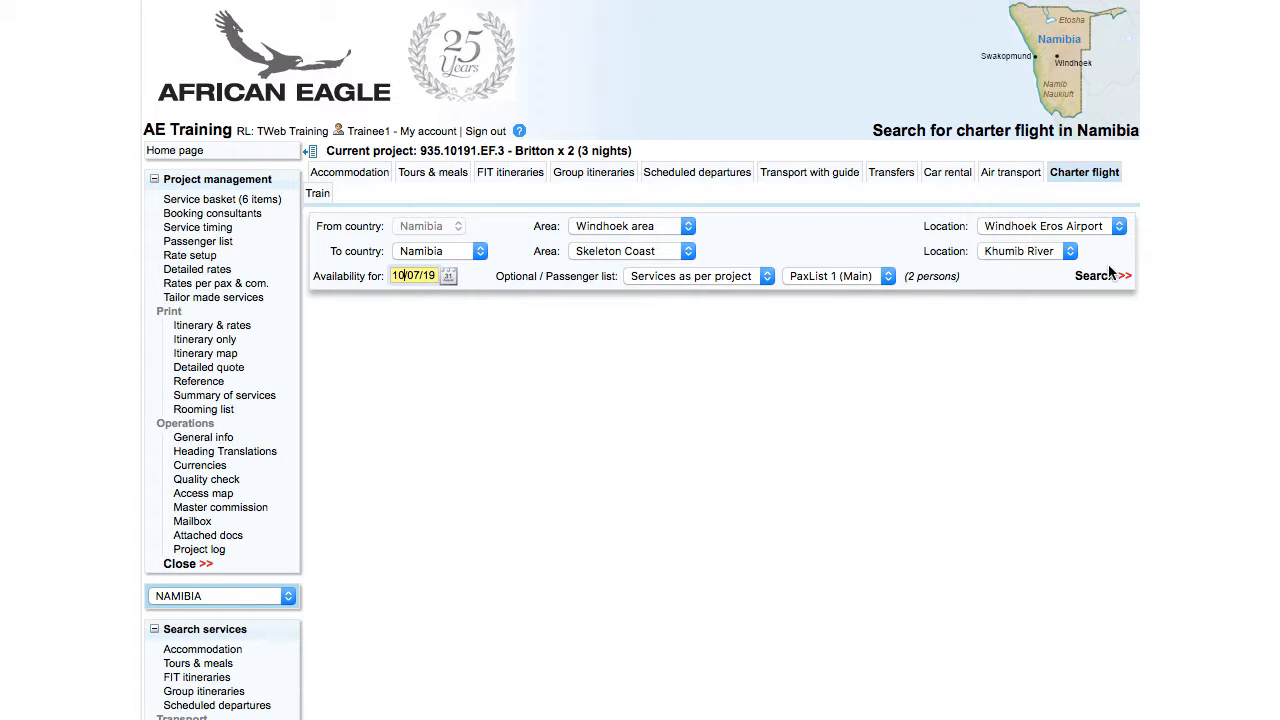
pyautogui.click(1100, 276)
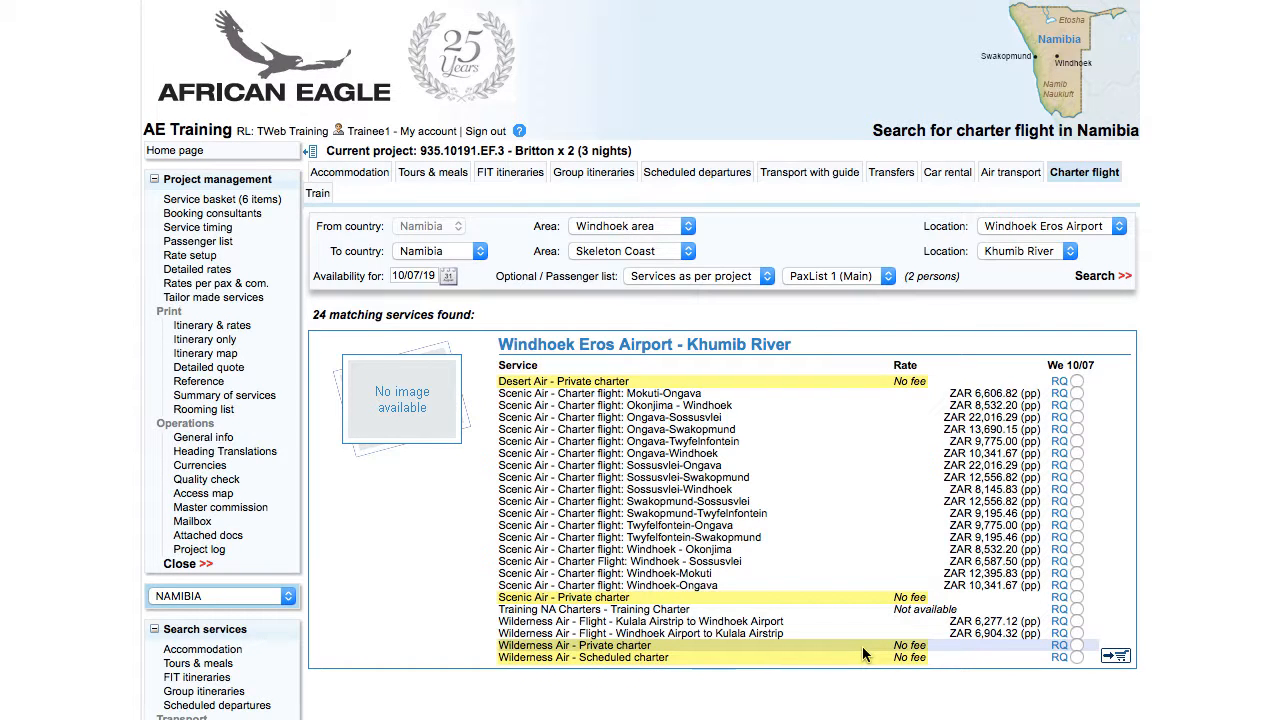
# Add the Wilderness Air private charter to the basket, departing Eros at 10:00 and arriving at Khumib at 11:30
pyautogui.click(1074, 641)
pyautogui.click(1116, 656)
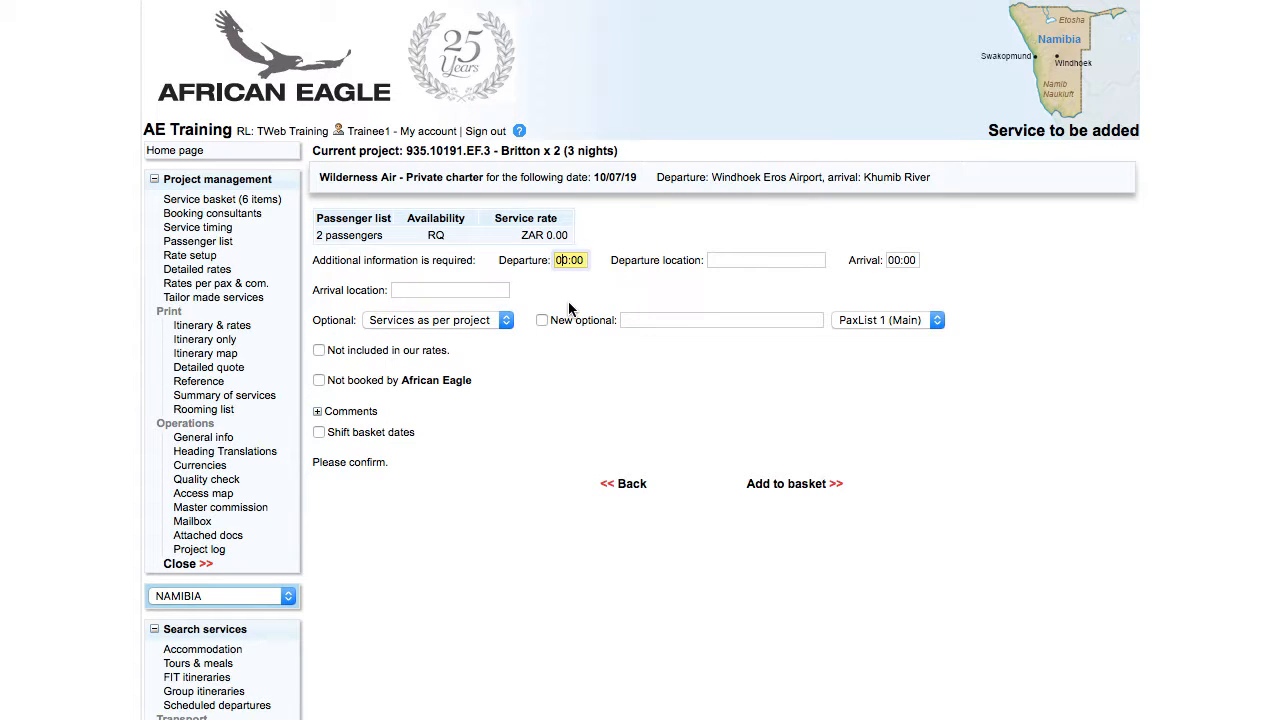
pyautogui.write('1')
pyautogui.press('Tab')
pyautogui.write('Eros')
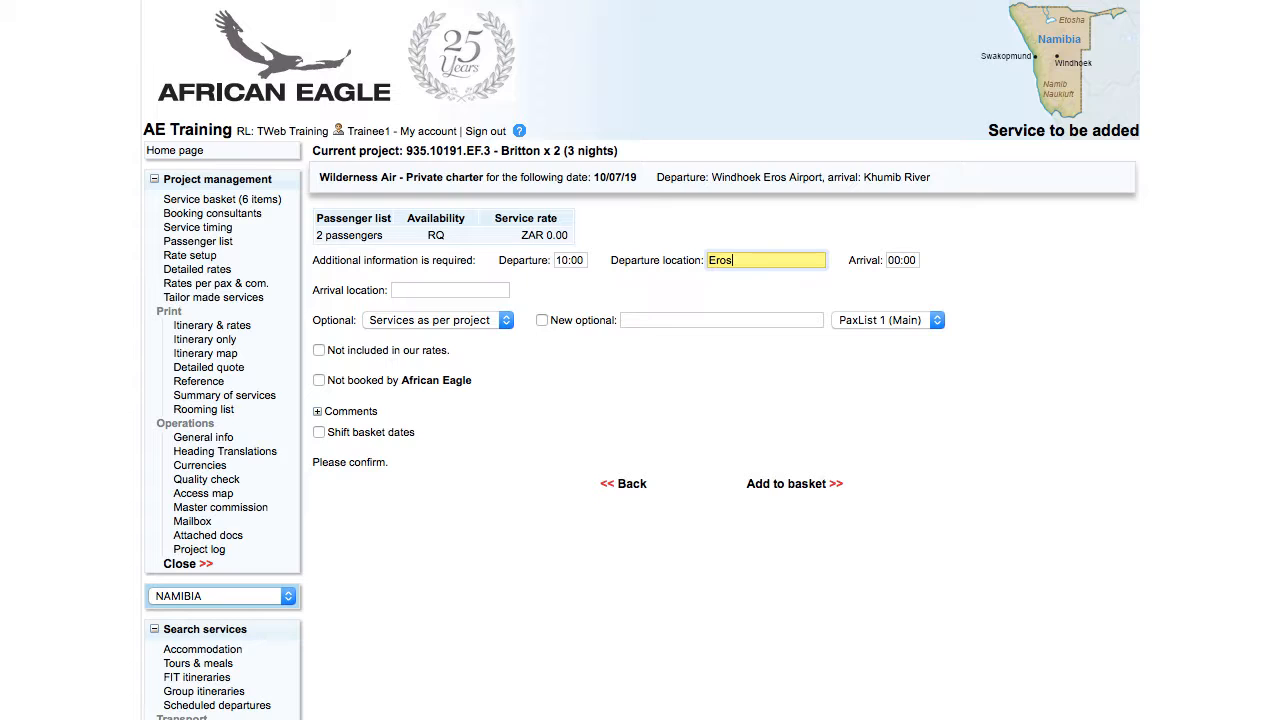
pyautogui.press('Tab')
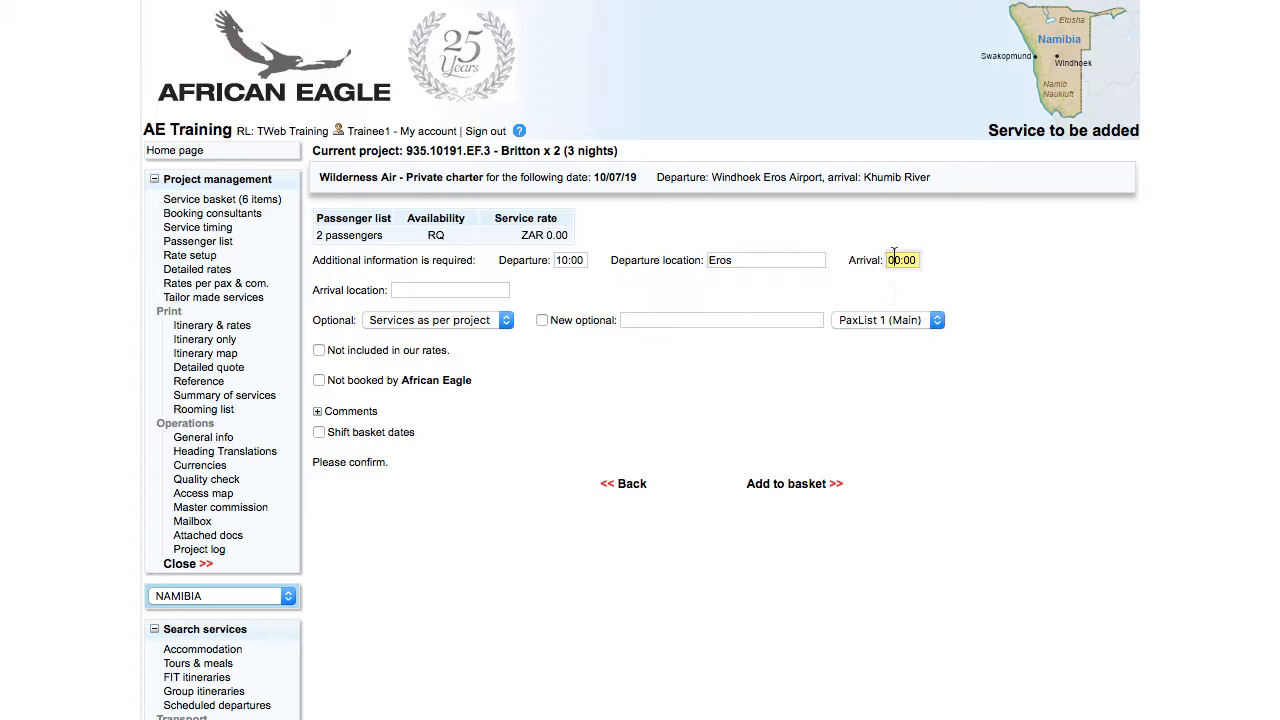
pyautogui.write('1130')
pyautogui.press('Tab')
pyautogui.write('Khumib')
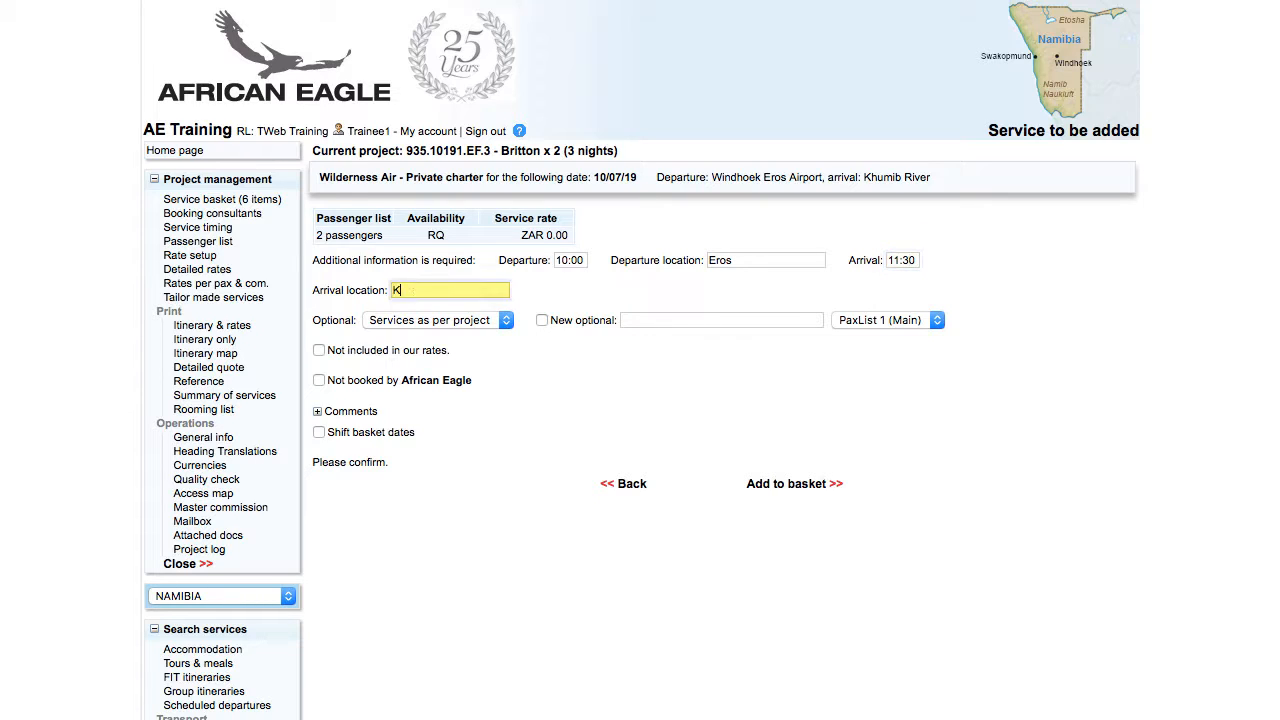
pyautogui.click(778, 485)
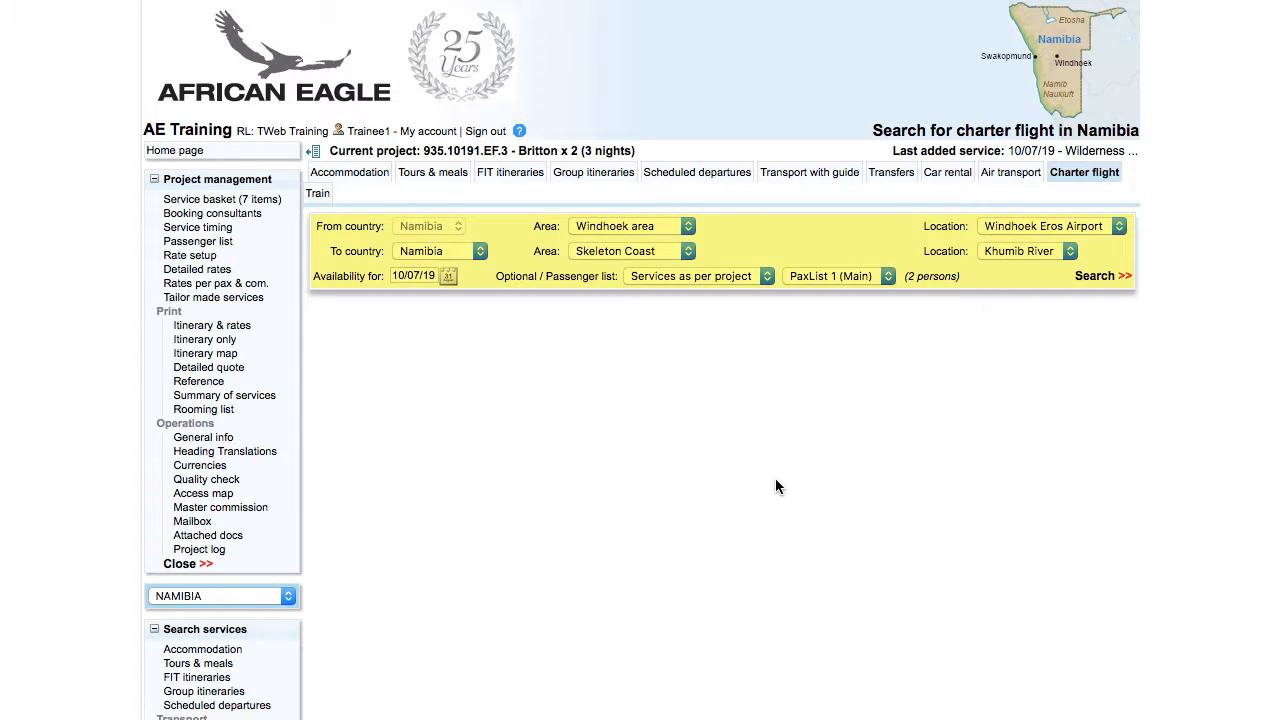
# Search for return charter flights from Khumib River, Skeleton Coast, to Windhoek Eros Airport for 12/07/19
pyautogui.click(608, 227)
pyautogui.click(612, 178)
pyautogui.click(446, 251)
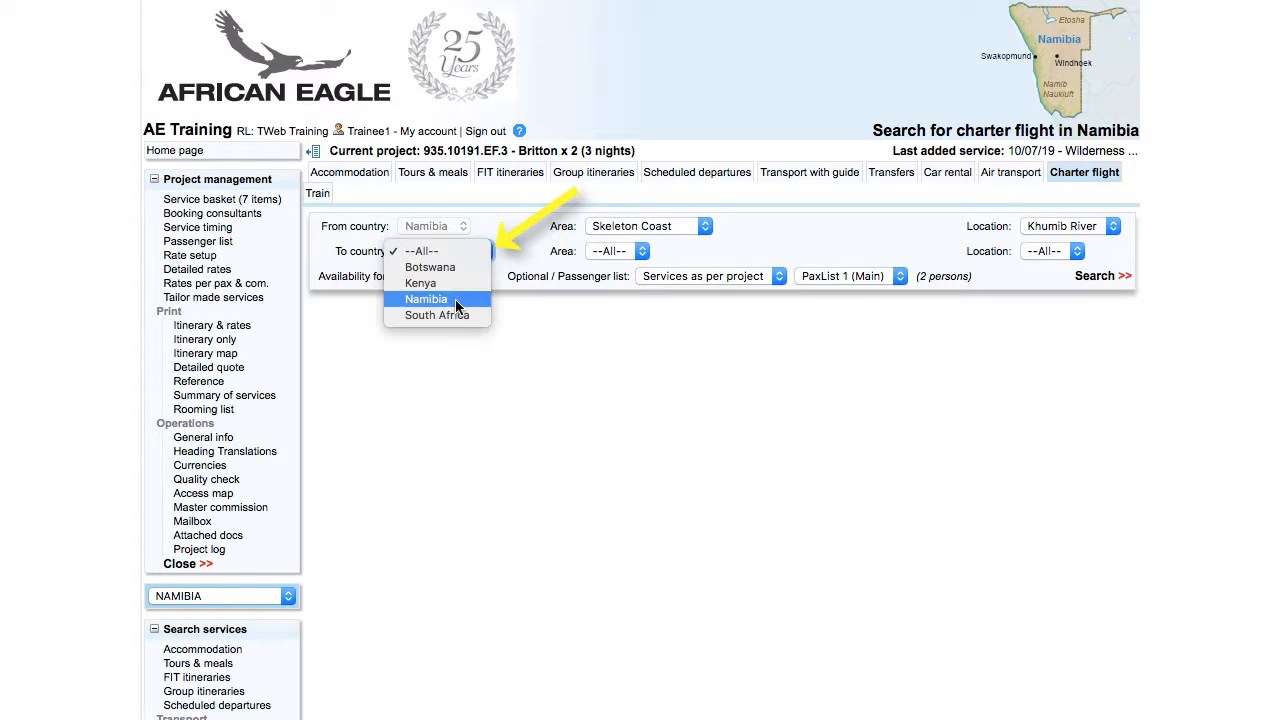
pyautogui.click(456, 300)
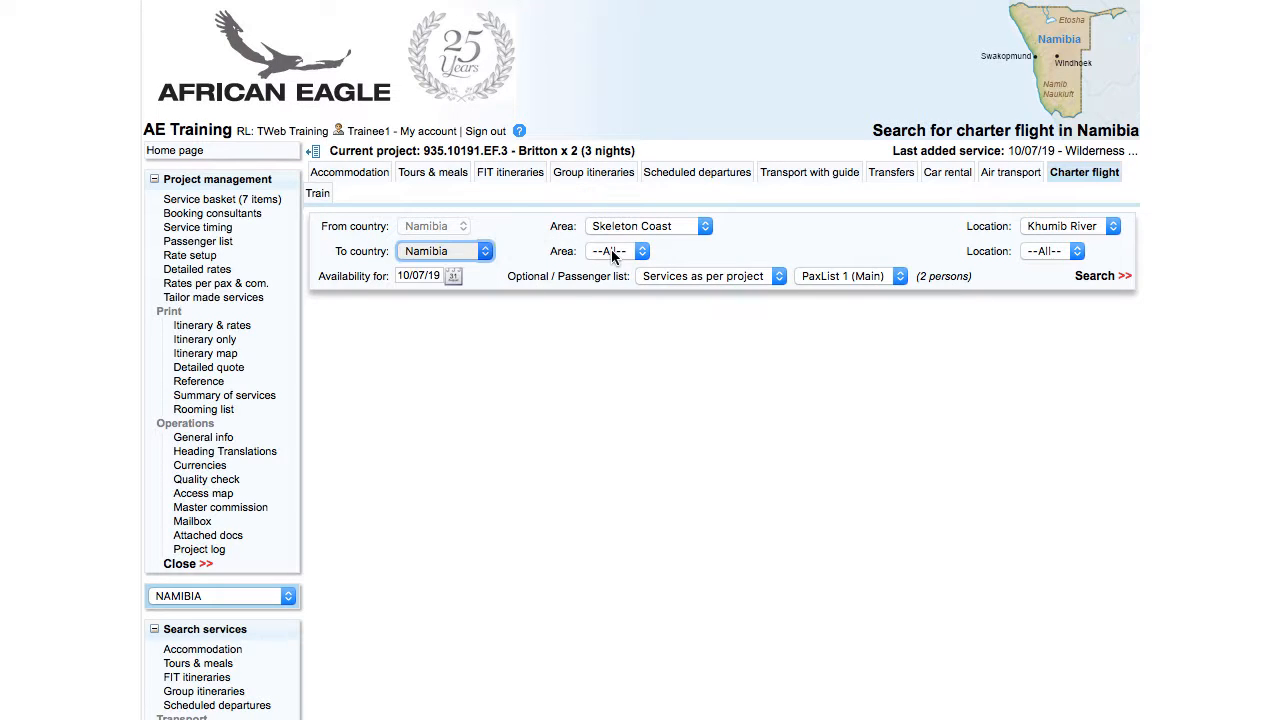
pyautogui.click(615, 251)
pyautogui.click(620, 411)
pyautogui.click(1052, 252)
pyautogui.click(1044, 347)
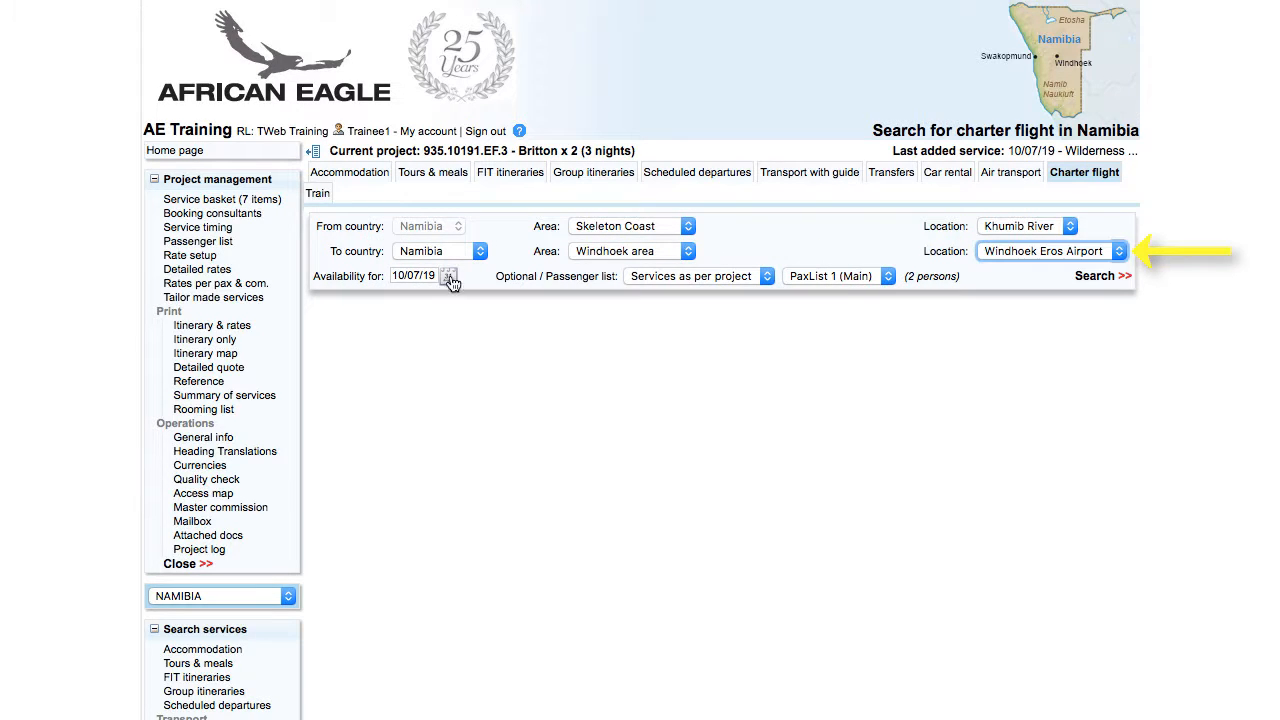
pyautogui.tripleClick(436, 276)
pyautogui.write('12/07/19')
pyautogui.click(1088, 277)
# Add the Wilderness Air return private charter to the basket, departing Khumib at 12:00 and arriving at Eros at 13:30
pyautogui.click(1078, 647)
pyautogui.click(1117, 657)
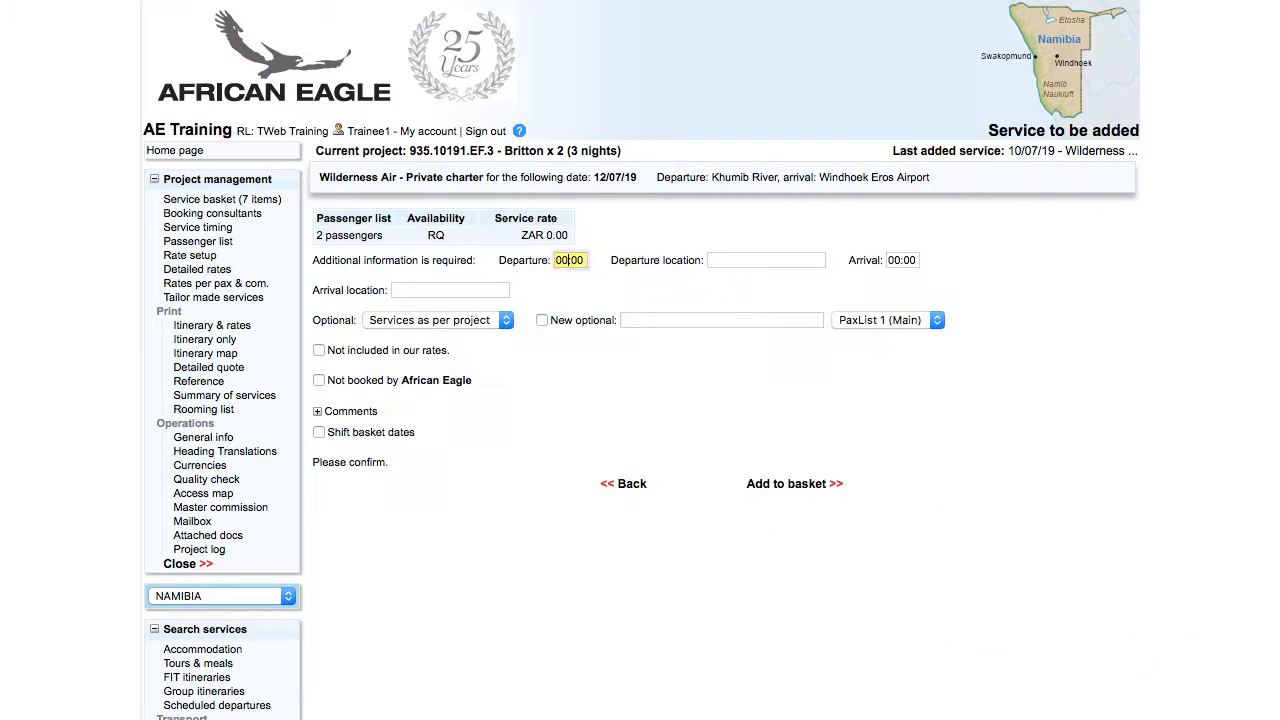
pyautogui.write('12:00')
pyautogui.press('Tab')
pyautogui.write('Khumib')
pyautogui.press('Tab')
pyautogui.write('13:30Eros')
pyautogui.click(795, 486)
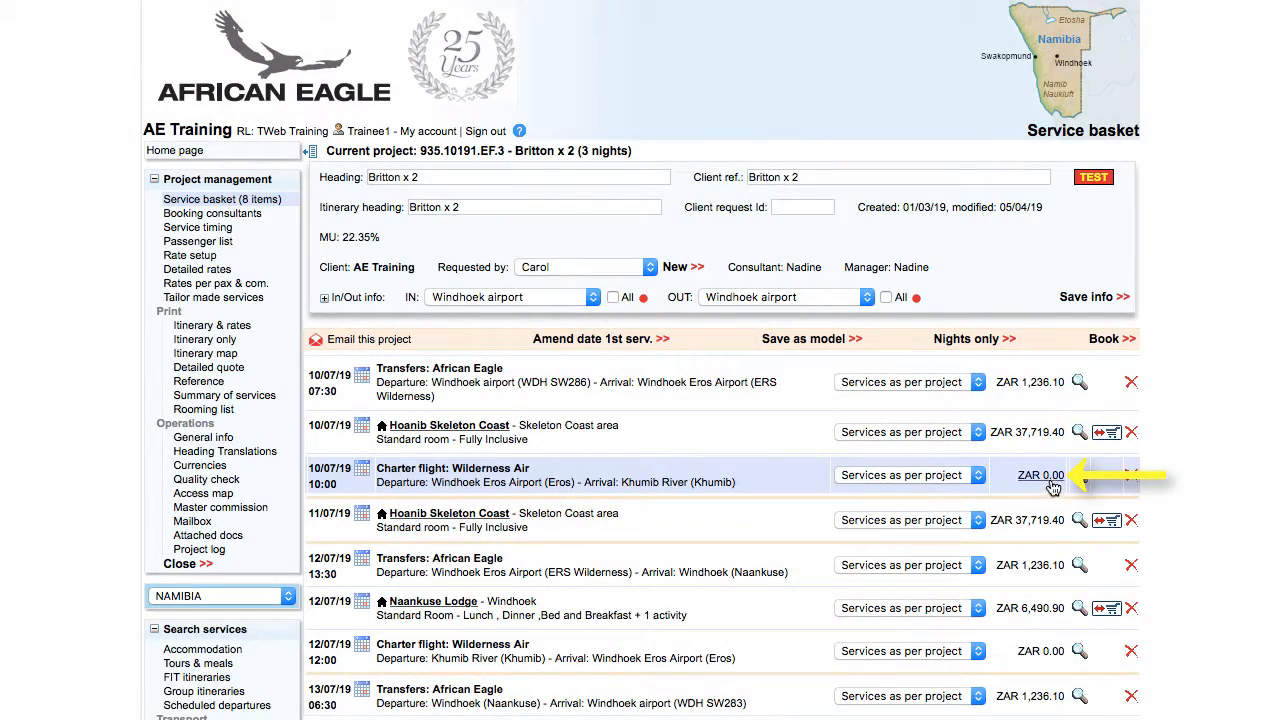
# Set the divisible costs of the 10/07/19 Wilderness Air charter to ZAR 30000.00, calculate the sale rate and return to the service basket
pyautogui.click(1050, 478)
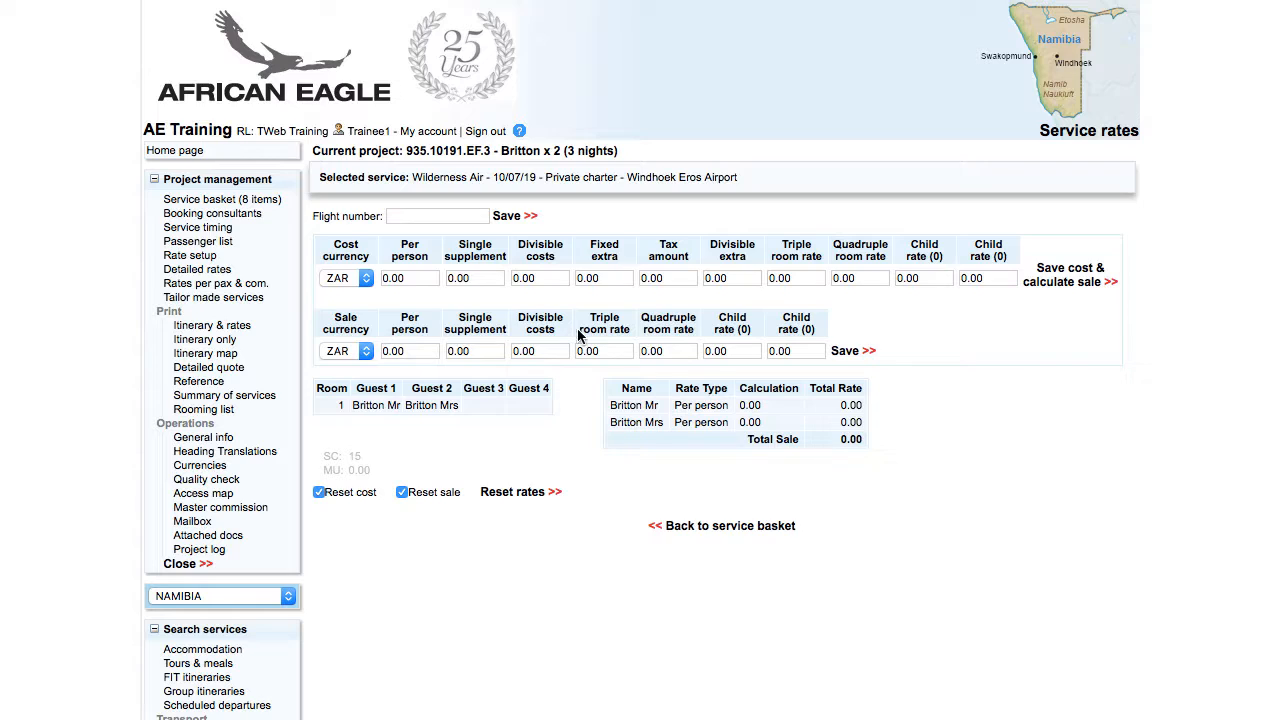
pyautogui.click(540, 279)
pyautogui.write('30000.00')
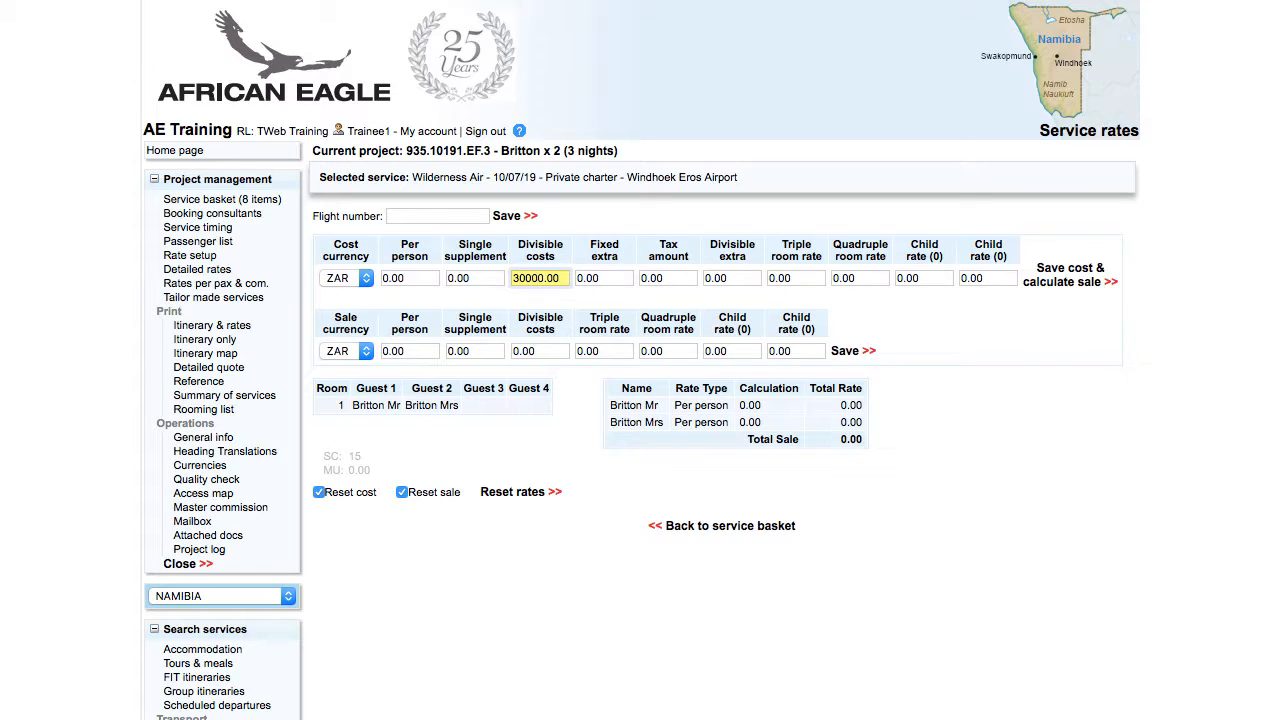
pyautogui.click(1085, 288)
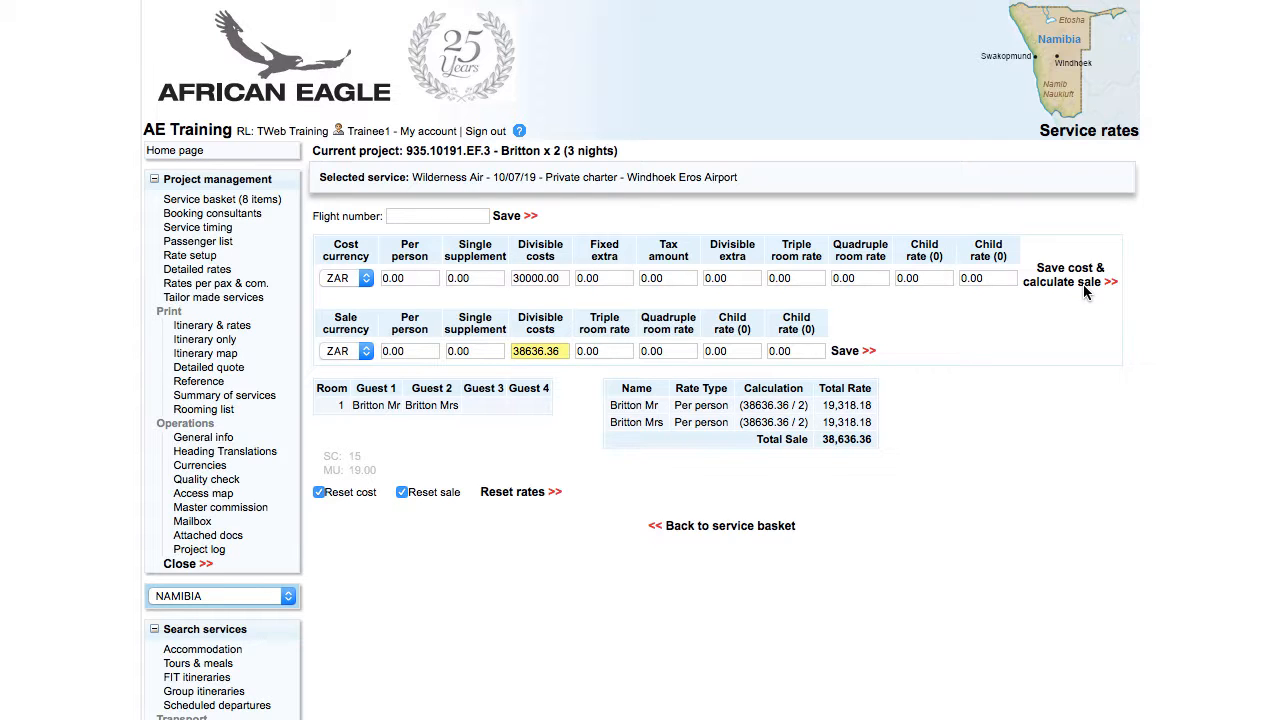
pyautogui.click(724, 528)
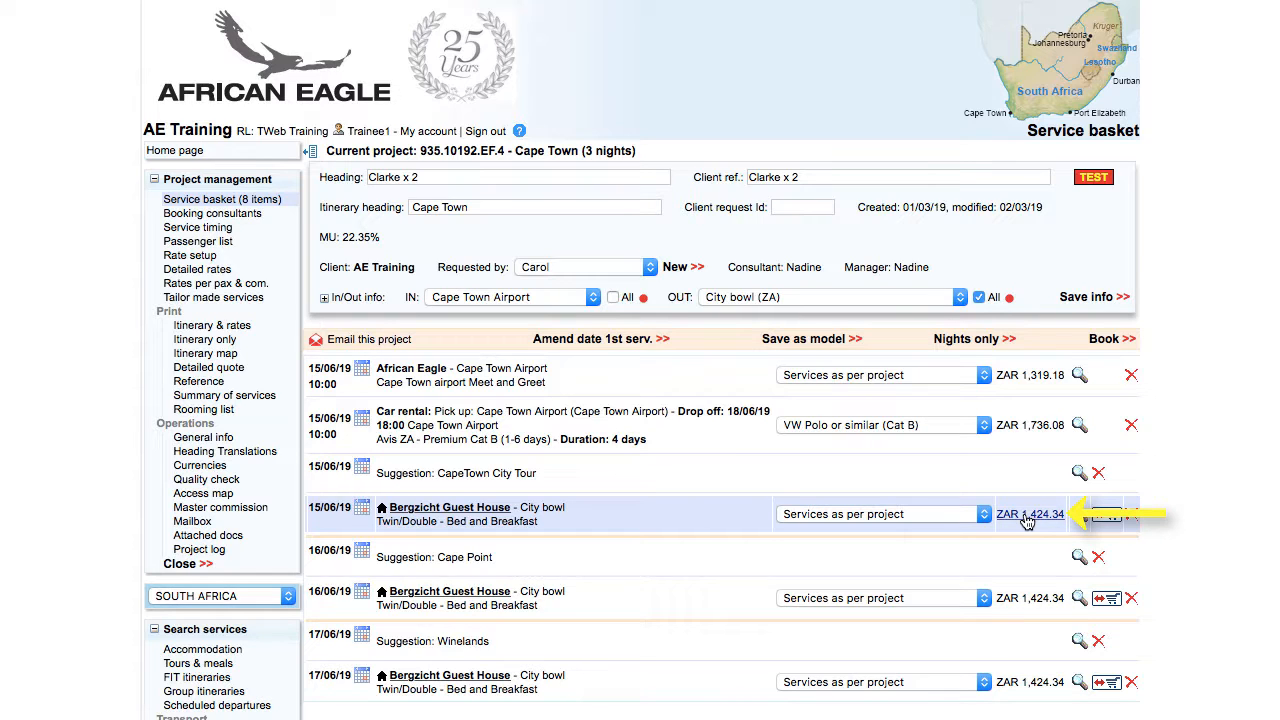
# Set the per-person sale rate of the 15/06/19 Bergzicht Guest House night to ZAR 700, save it and return to the service basket
pyautogui.click(1030, 515)
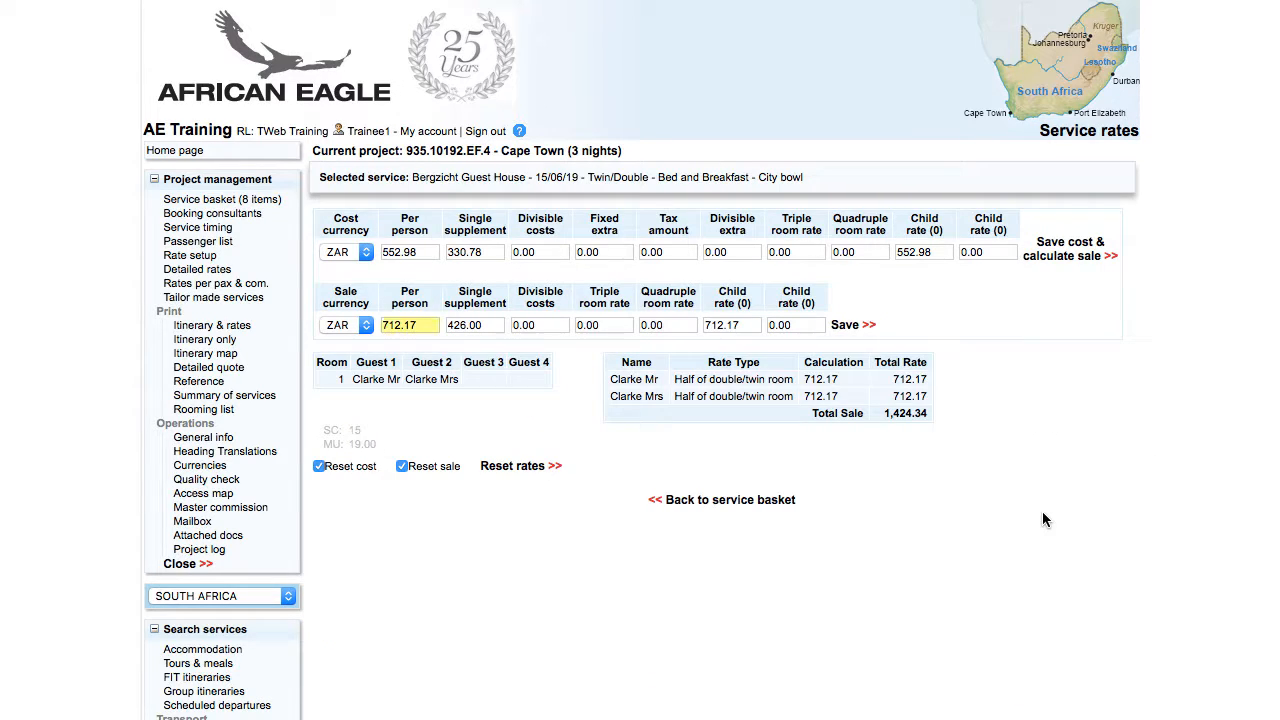
pyautogui.write('700')
pyautogui.click(848, 333)
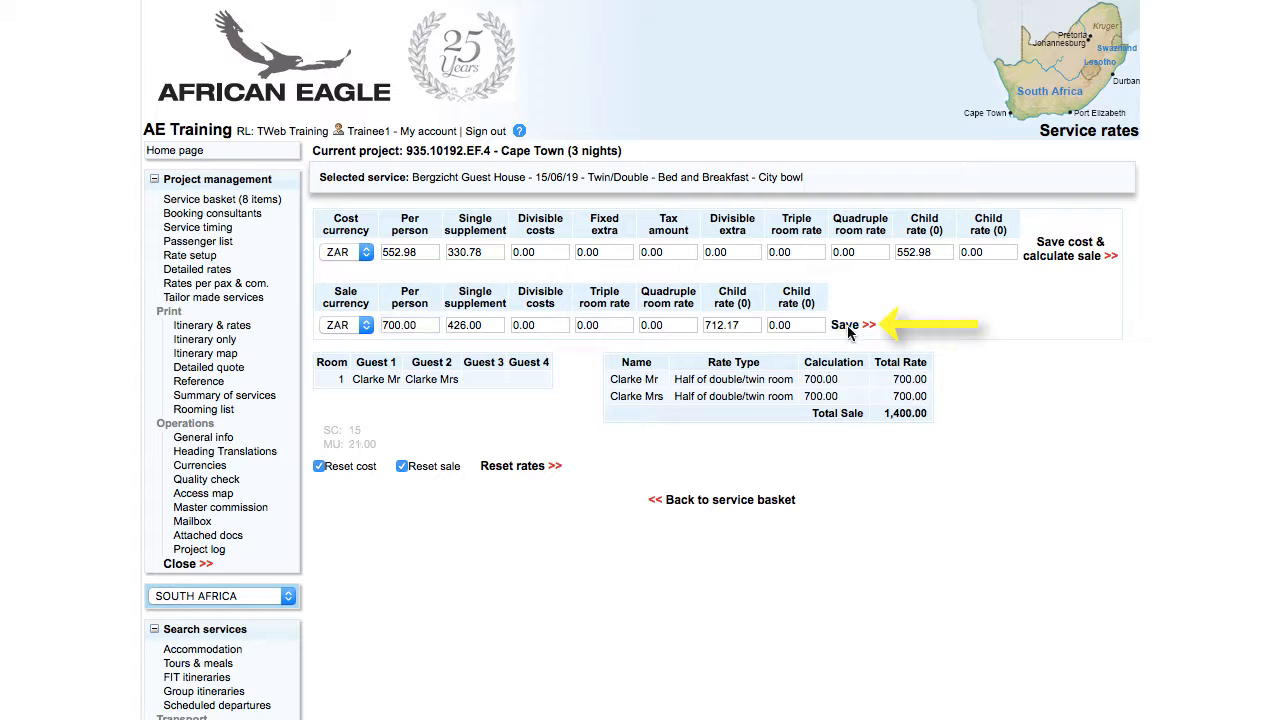
pyautogui.click(740, 501)
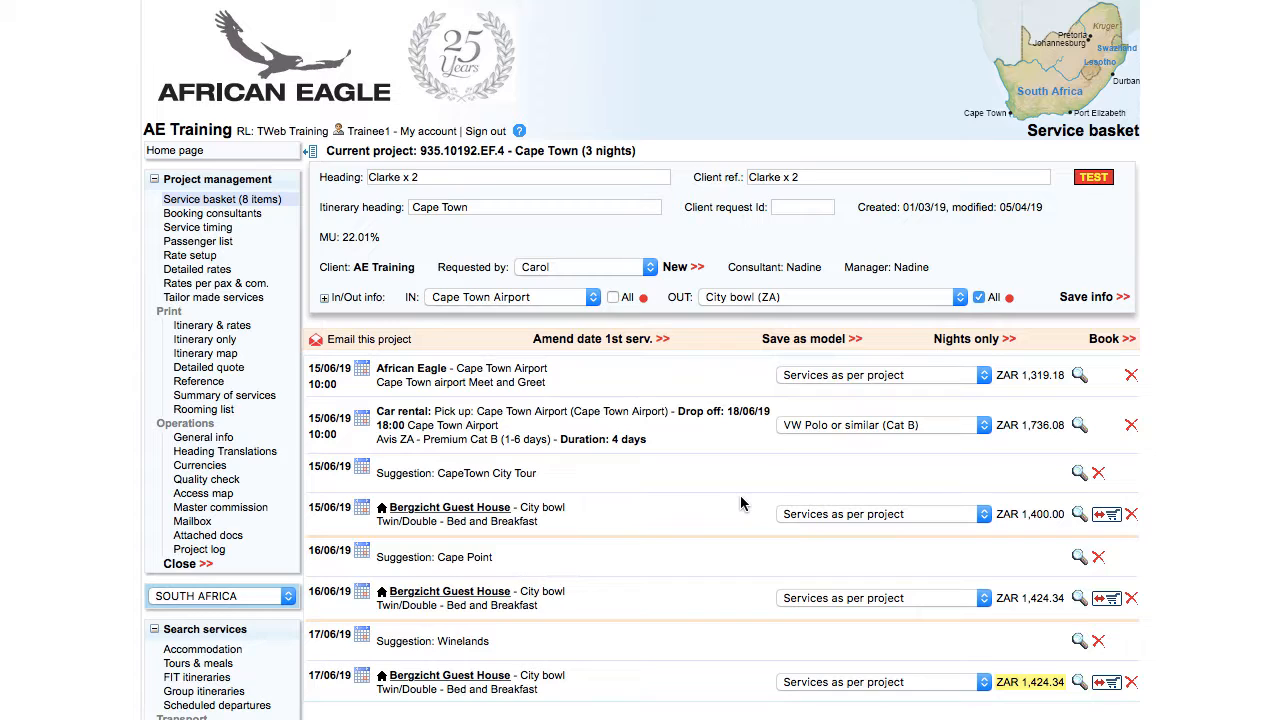
# Set the per-person sale rate of the 16/06/19 Bergzicht Guest House night to ZAR 700, save it and return to the service basket
pyautogui.click(1050, 600)
pyautogui.write('700')
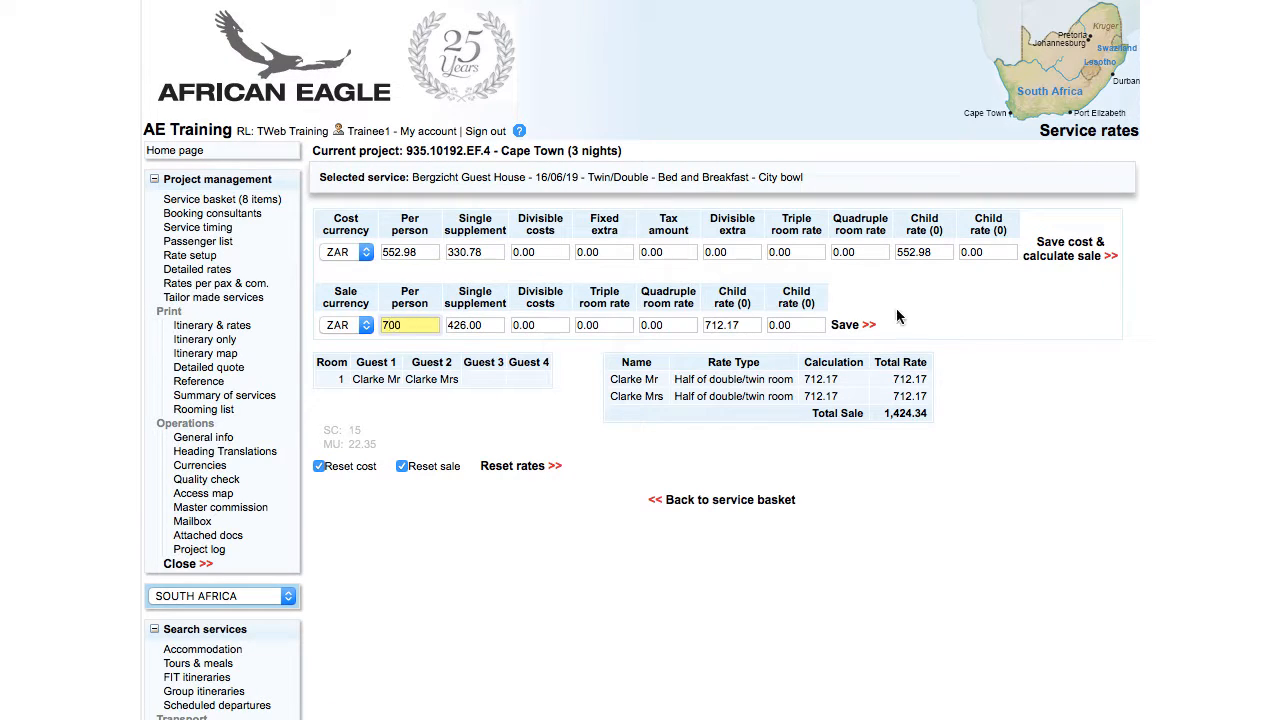
pyautogui.click(850, 325)
pyautogui.click(722, 500)
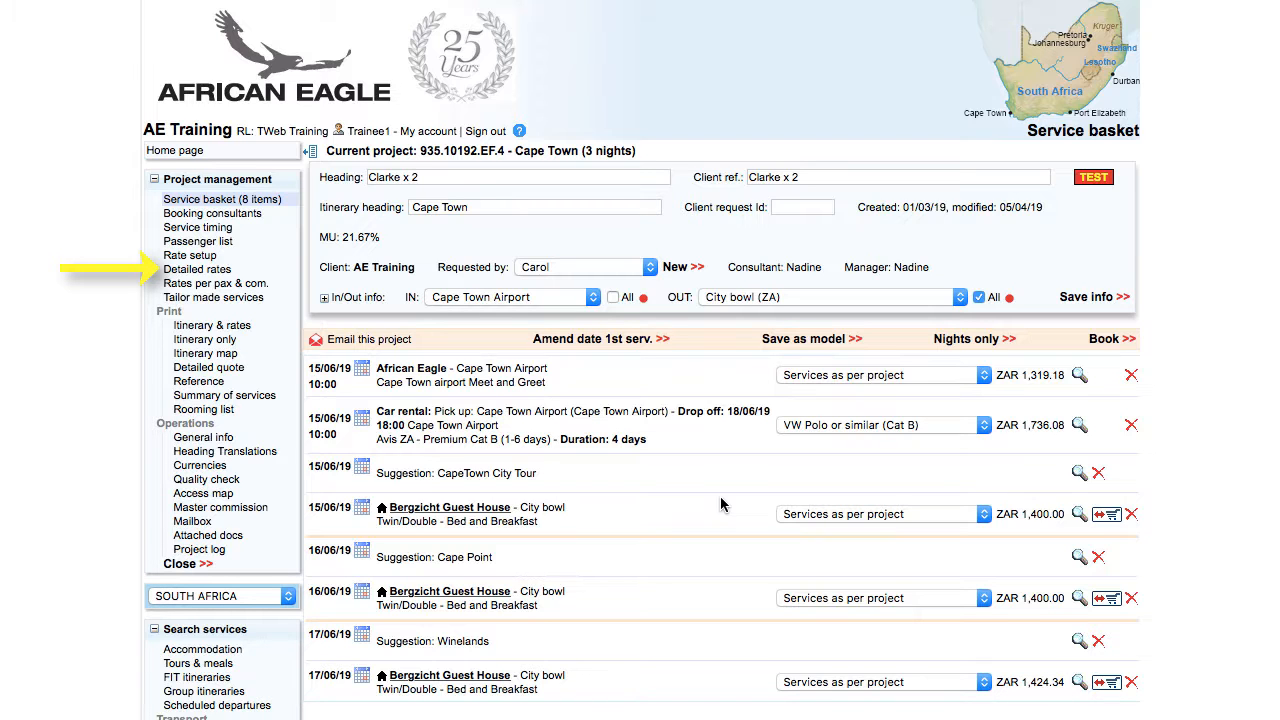
# In the detailed sale rates, set the 17/06/19 Bergzicht Guest House per-person rate to 700, save it and return to the service basket
pyautogui.click(197, 269)
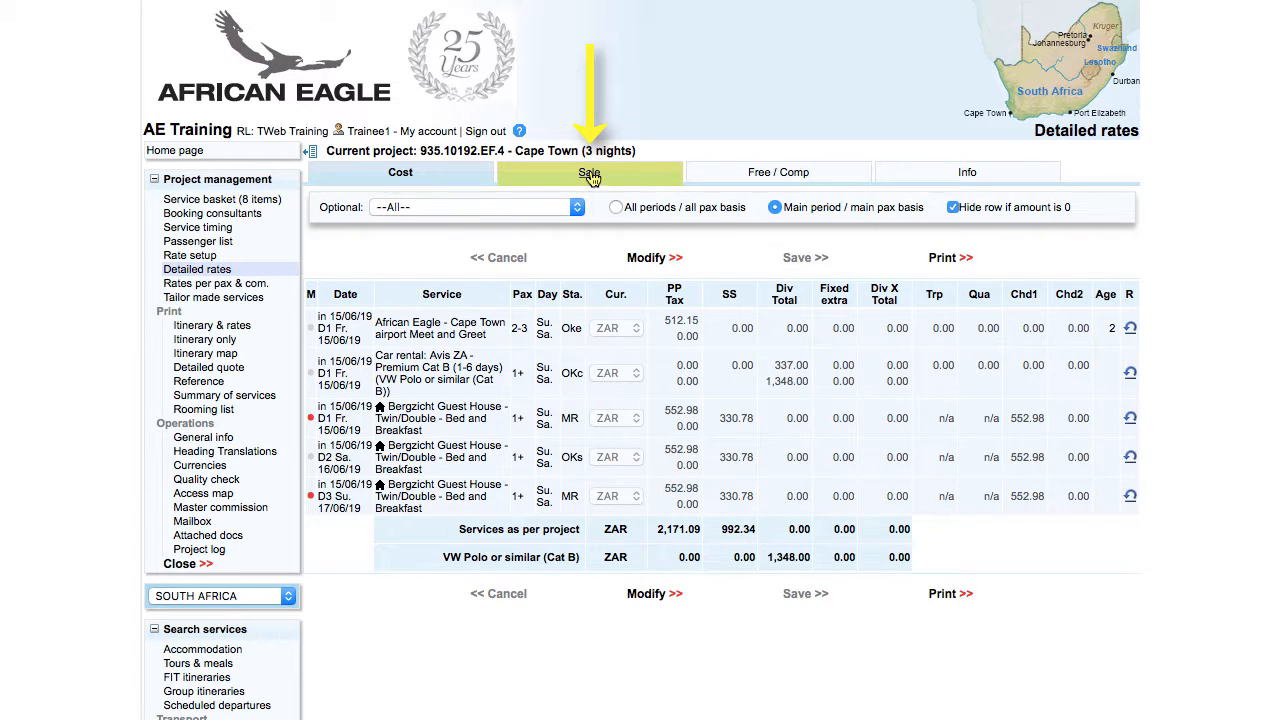
pyautogui.click(590, 176)
pyautogui.click(648, 262)
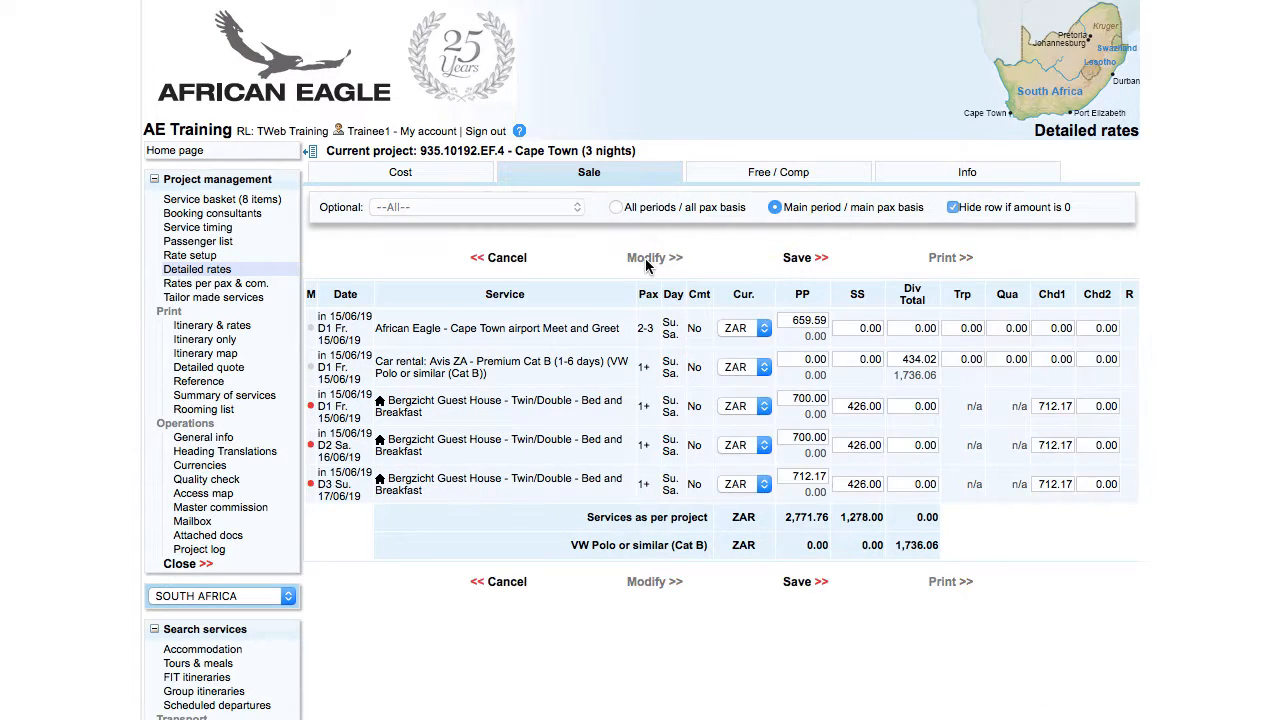
pyautogui.write('700')
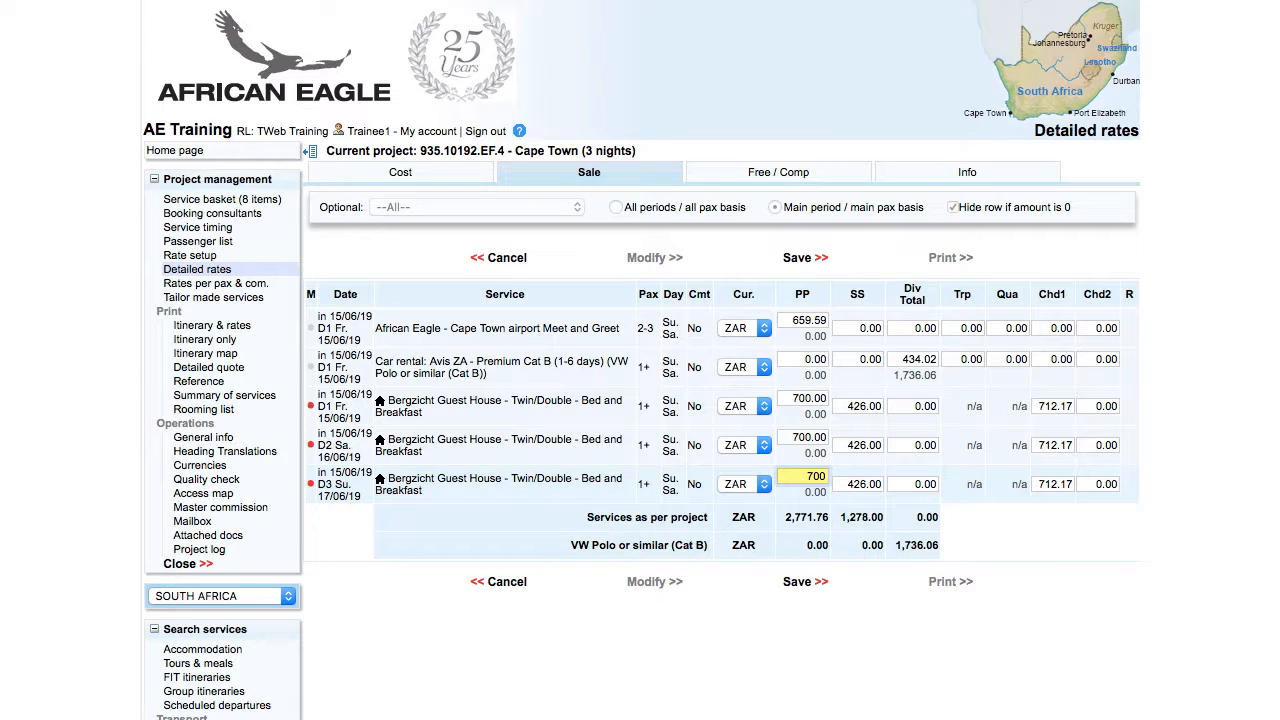
pyautogui.click(797, 590)
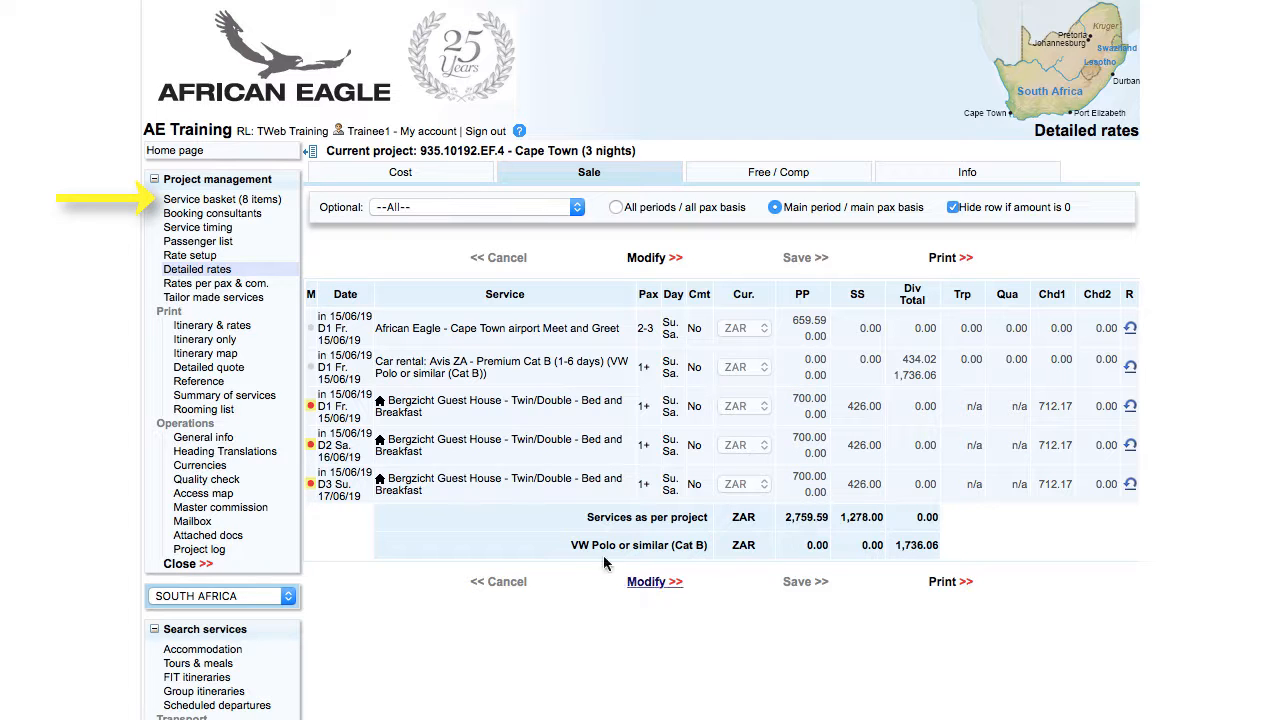
pyautogui.click(208, 202)
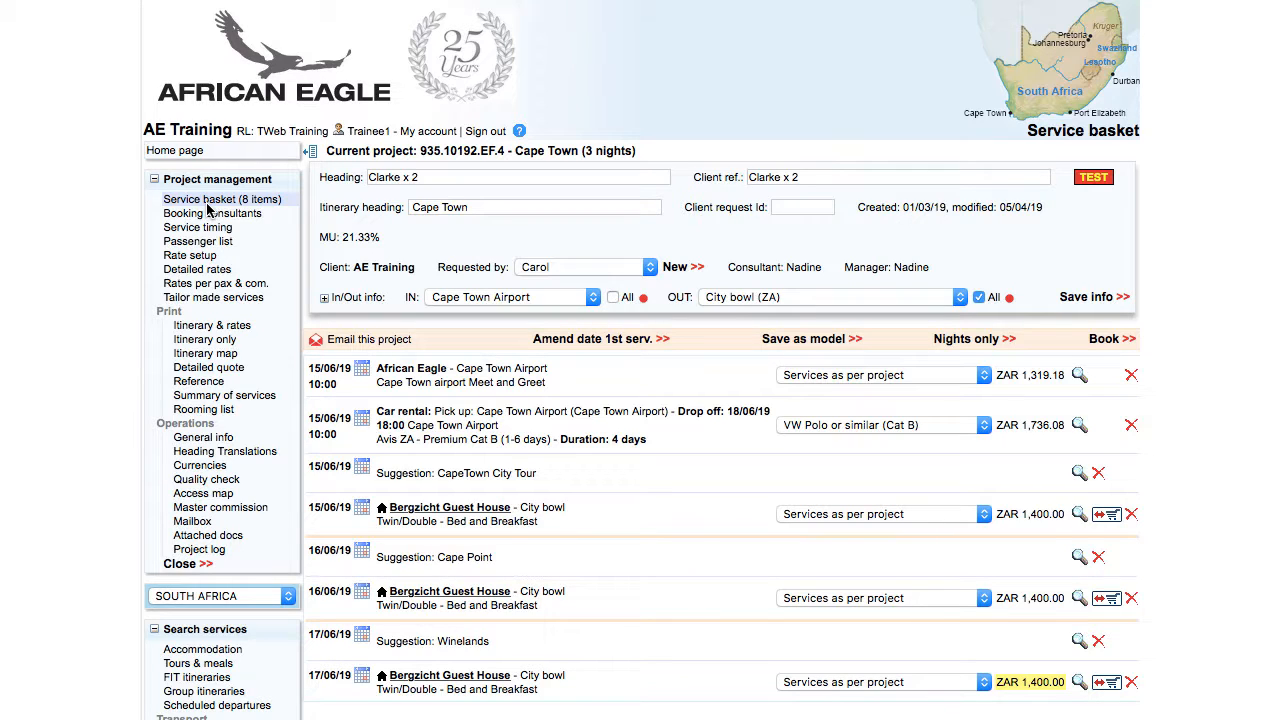